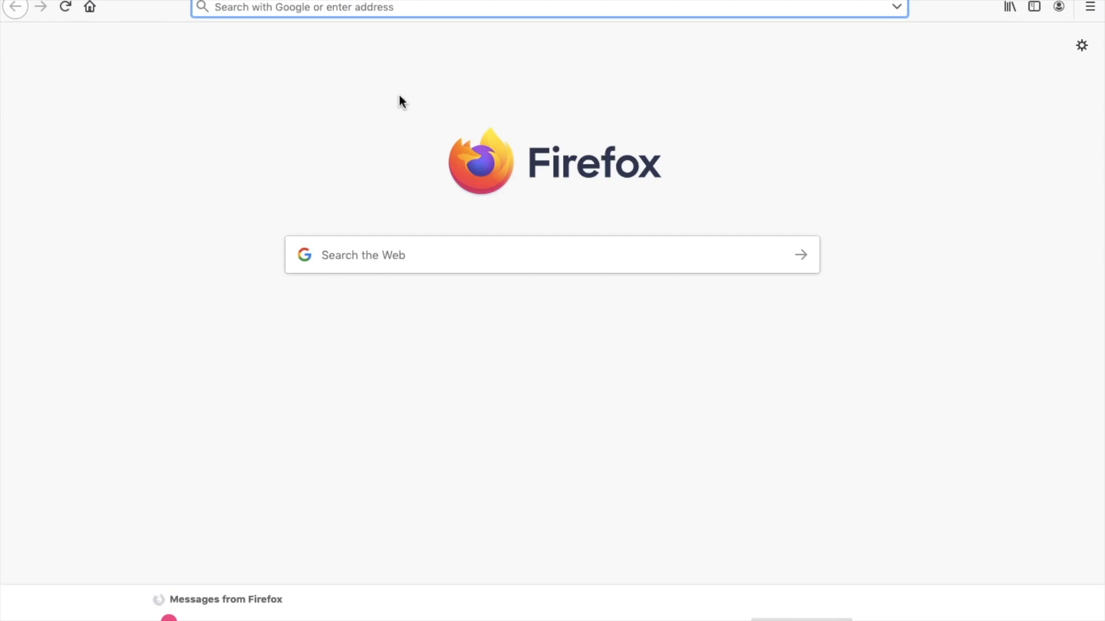
- Go to google.co.uk and check which Google account is signed in
{"action": "type", "text": "go"}
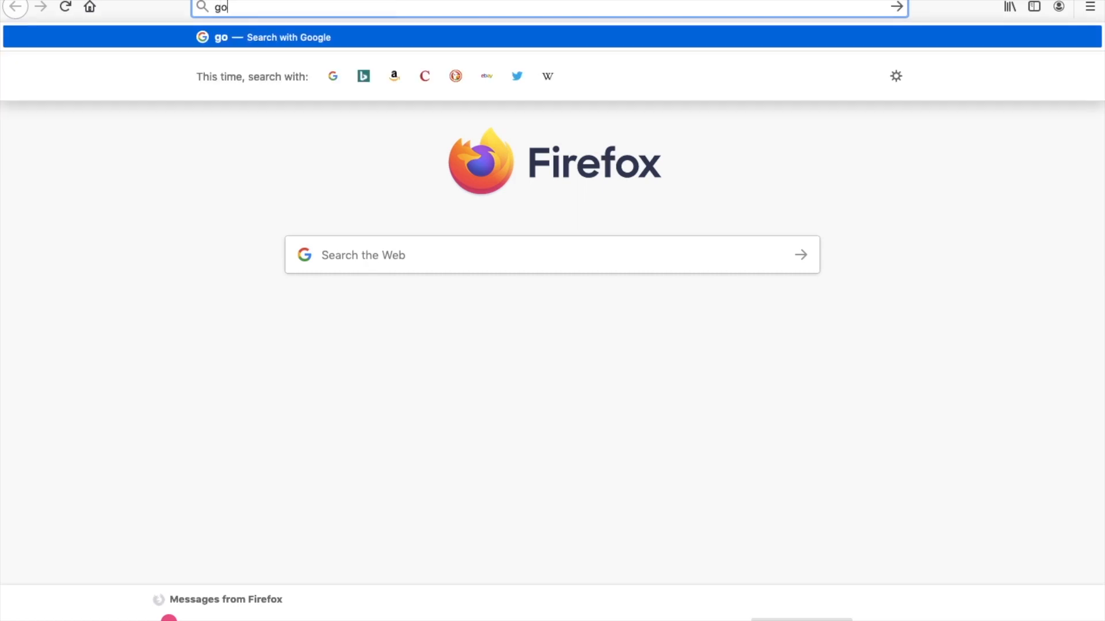
{"action": "type", "text": "ogle.co"}
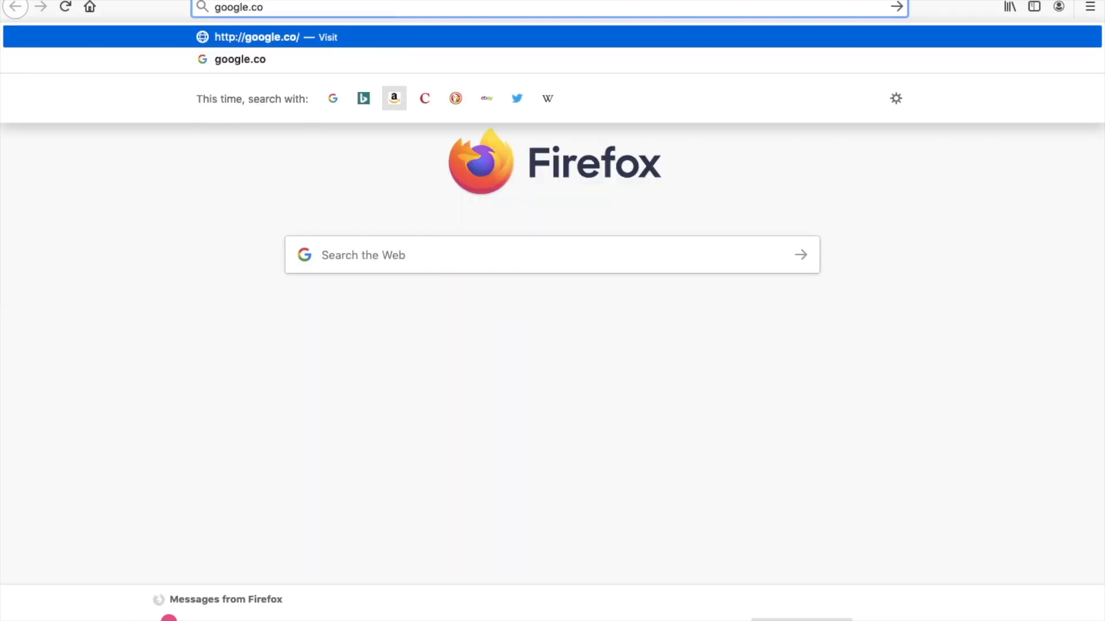
{"action": "type", "text": ".uk"}
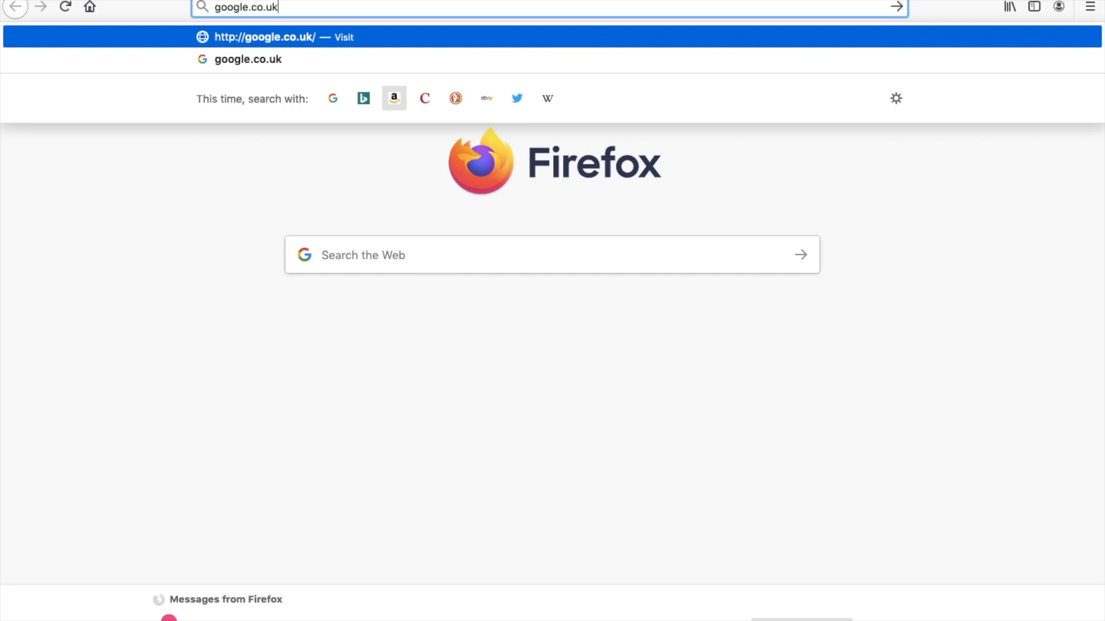
{"action": "key", "text": "Return"}
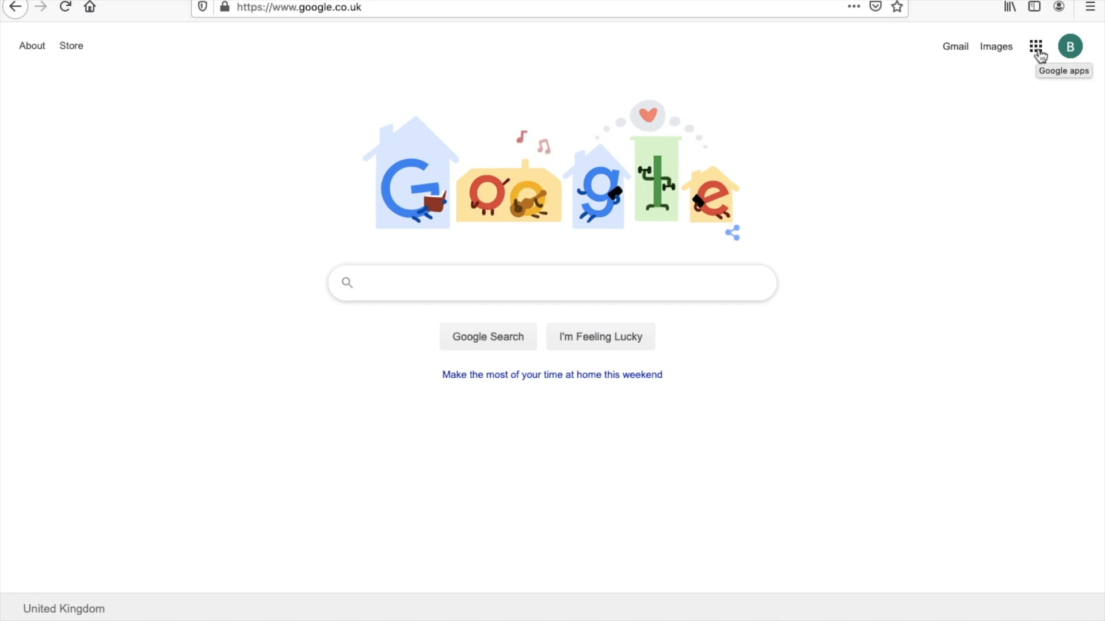
{"action": "left_click", "coordinate": [1072, 51]}
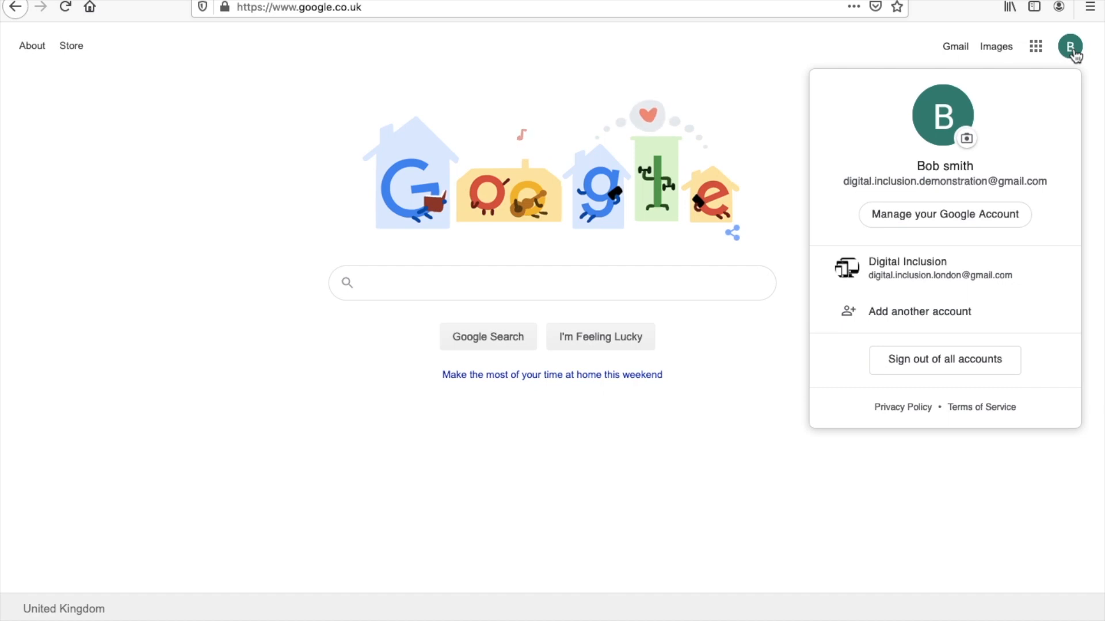
{"action": "left_click", "coordinate": [754, 368]}
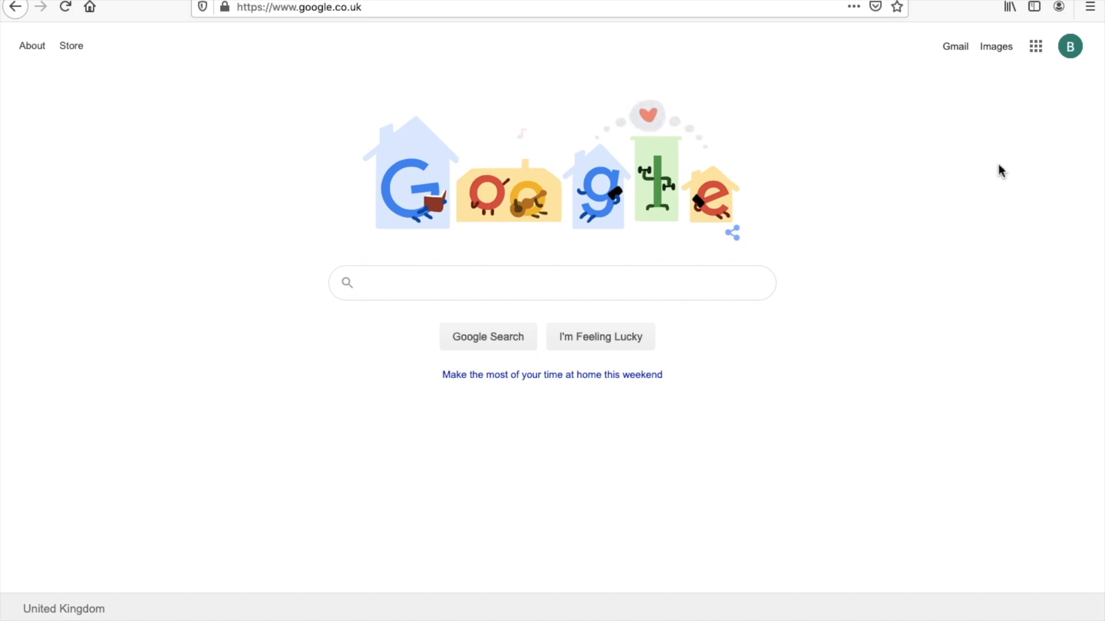
- Open Google Docs from the list of Google apps
{"action": "left_click", "coordinate": [1037, 48]}
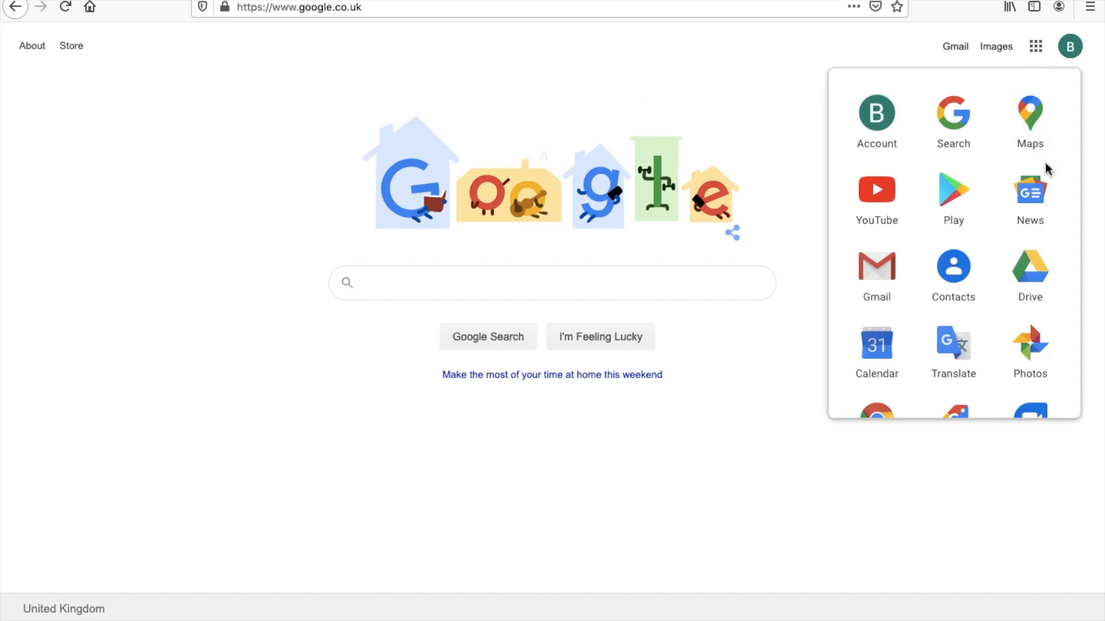
{"action": "scroll", "coordinate": [1045, 162], "scroll_direction": "down", "scroll_amount": 1}
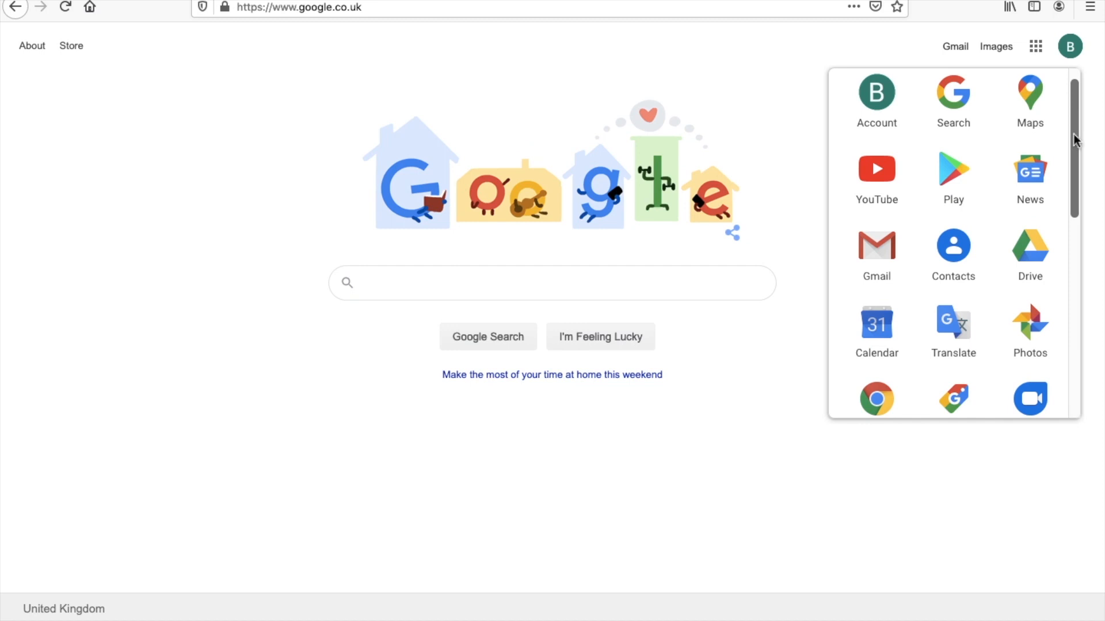
{"action": "left_click_drag", "start_coordinate": [1075, 133], "coordinate": [1076, 267]}
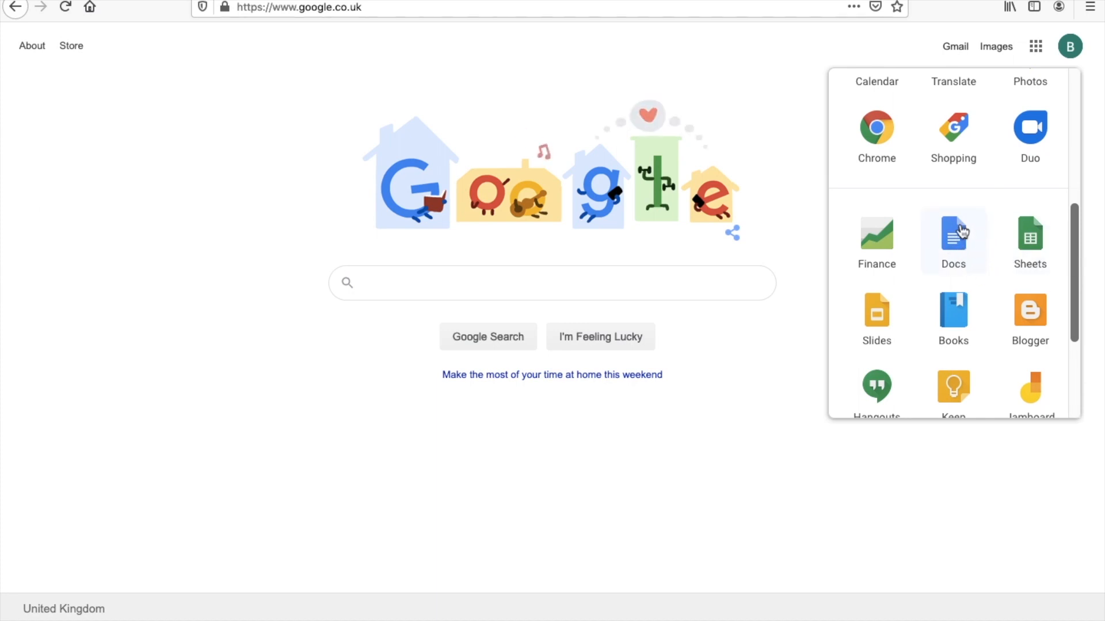
{"action": "left_click", "coordinate": [960, 248]}
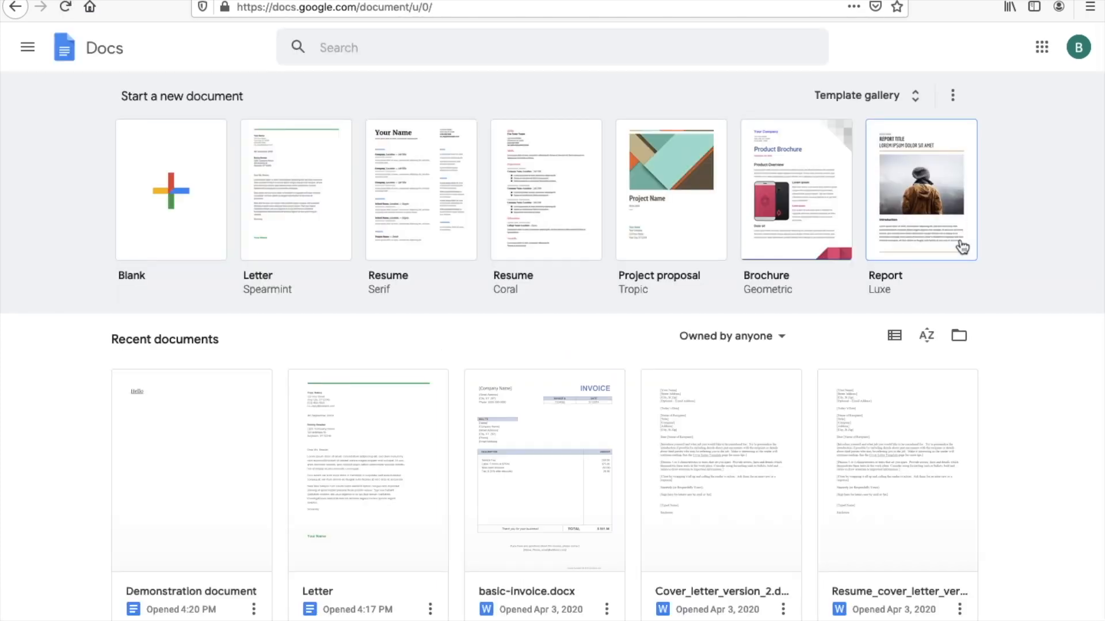
{"action": "left_click", "coordinate": [962, 247]}
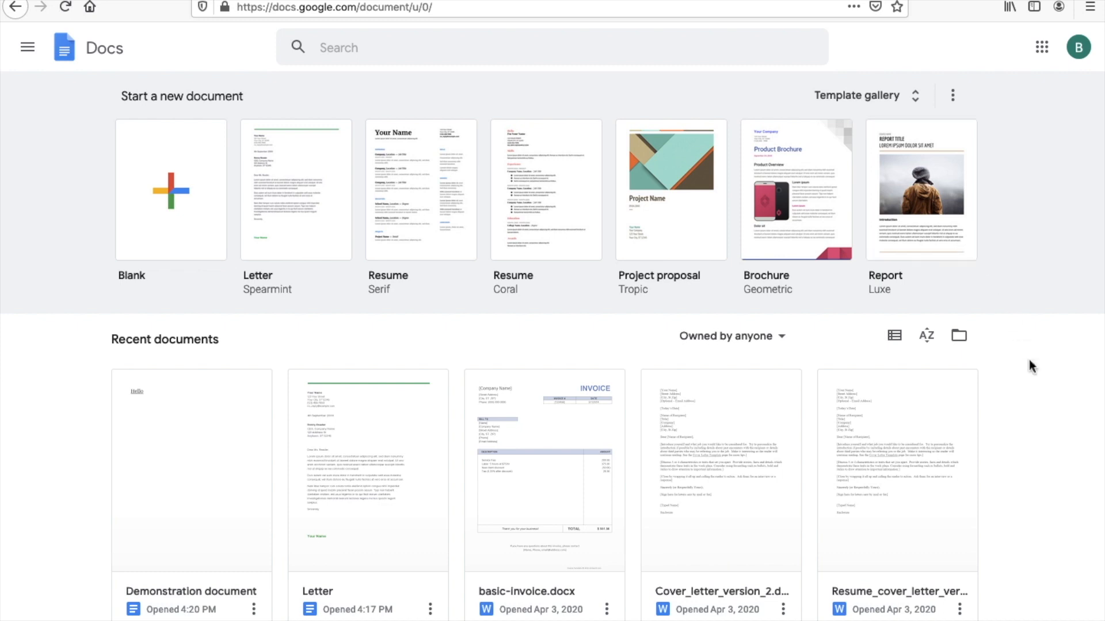
- Look over the recent documents on the Docs home page and open the full template gallery
{"action": "scroll", "coordinate": [1036, 375], "scroll_direction": "down", "scroll_amount": 1}
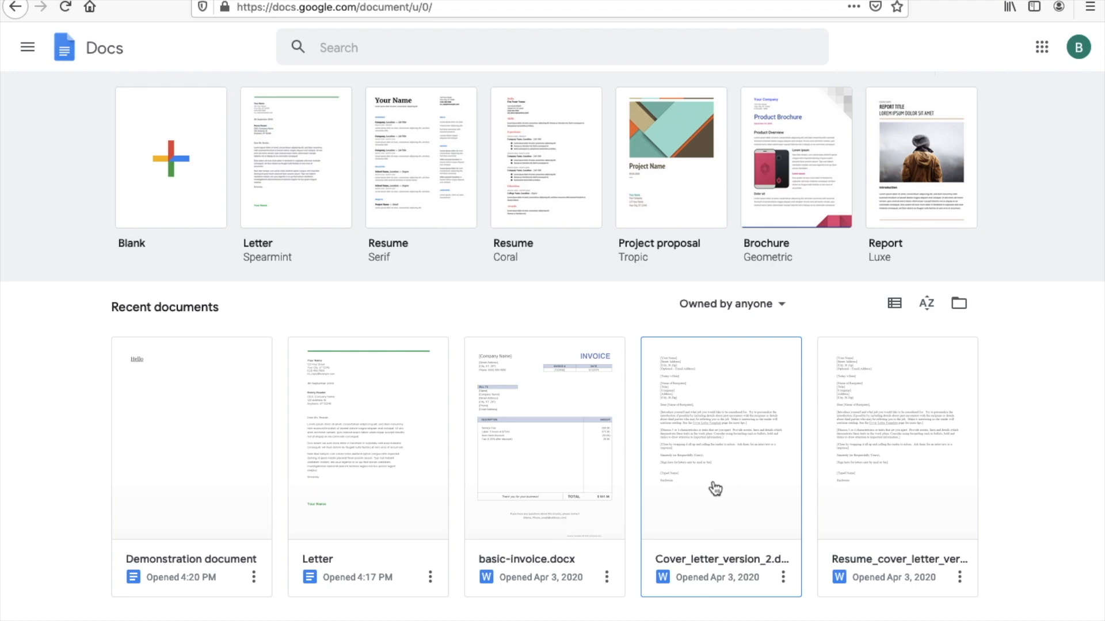
{"action": "scroll", "coordinate": [770, 467], "scroll_direction": "up", "scroll_amount": 1}
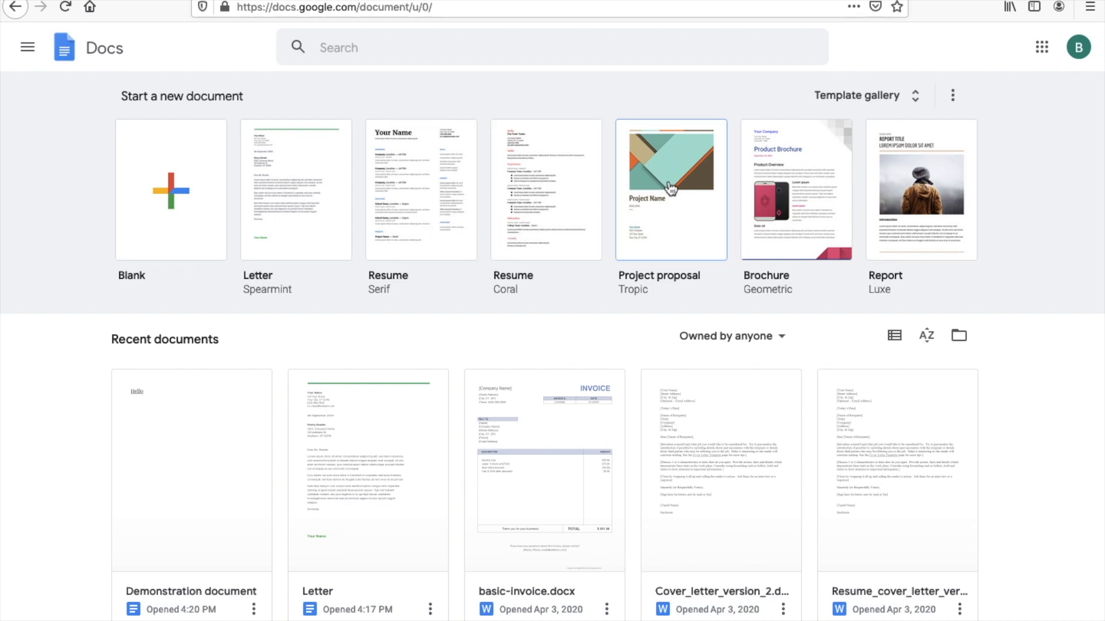
{"action": "left_click", "coordinate": [897, 101]}
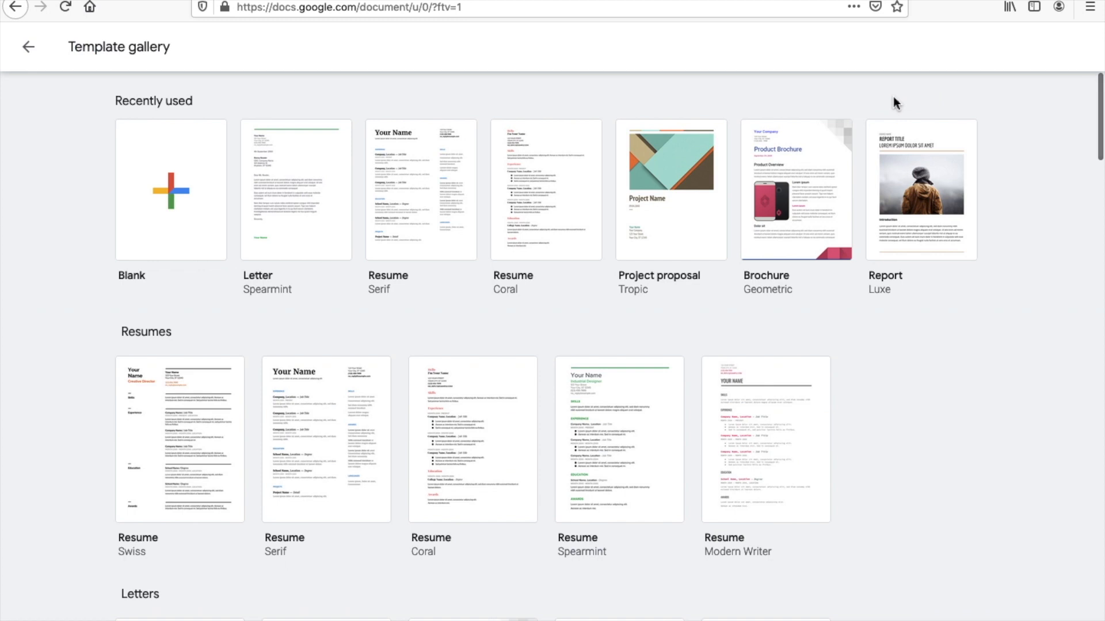
- Create a new document from the Spearmint template in the Resumes section of the gallery
{"action": "scroll", "coordinate": [950, 320], "scroll_direction": "down", "scroll_amount": 5}
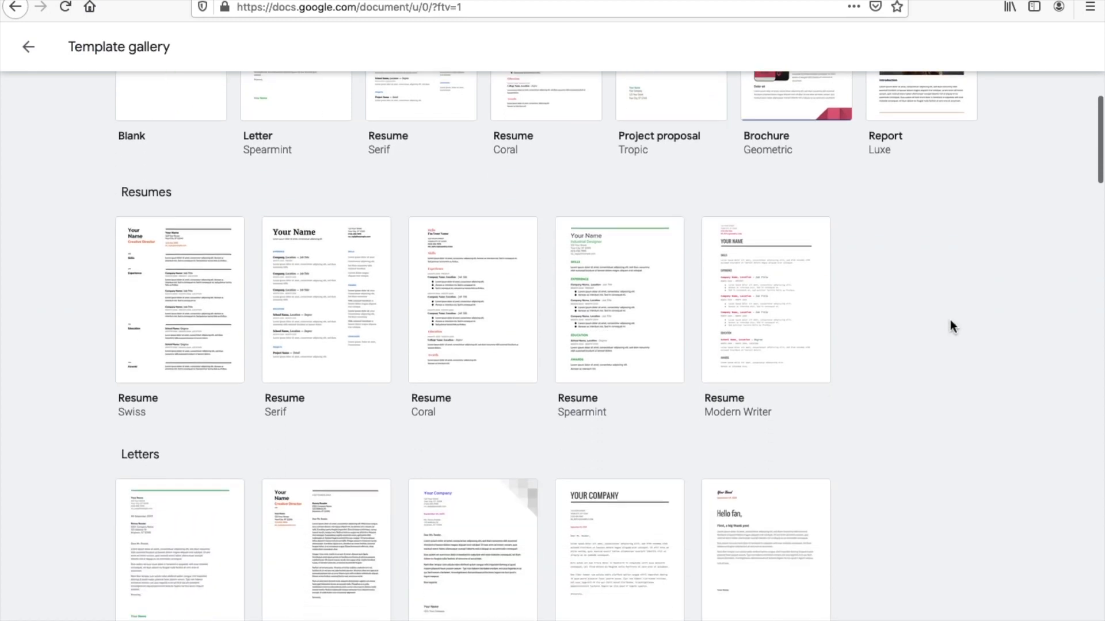
{"action": "scroll", "coordinate": [951, 320], "scroll_direction": "up", "scroll_amount": 3}
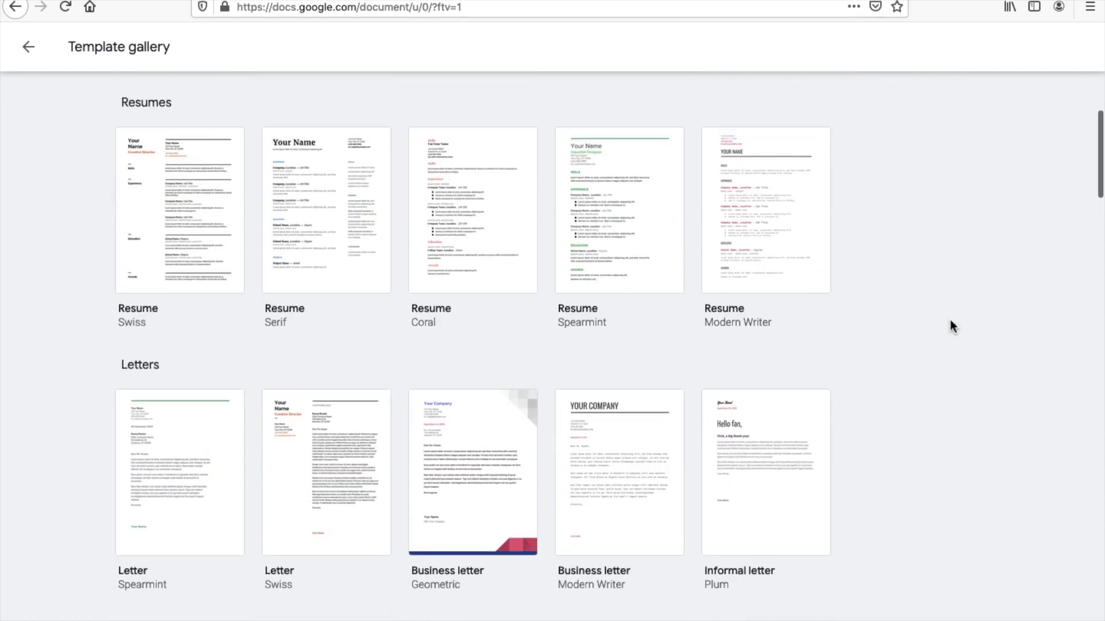
{"action": "scroll", "coordinate": [951, 320], "scroll_direction": "up", "scroll_amount": 2}
{"action": "scroll", "coordinate": [950, 321], "scroll_direction": "down", "scroll_amount": 1}
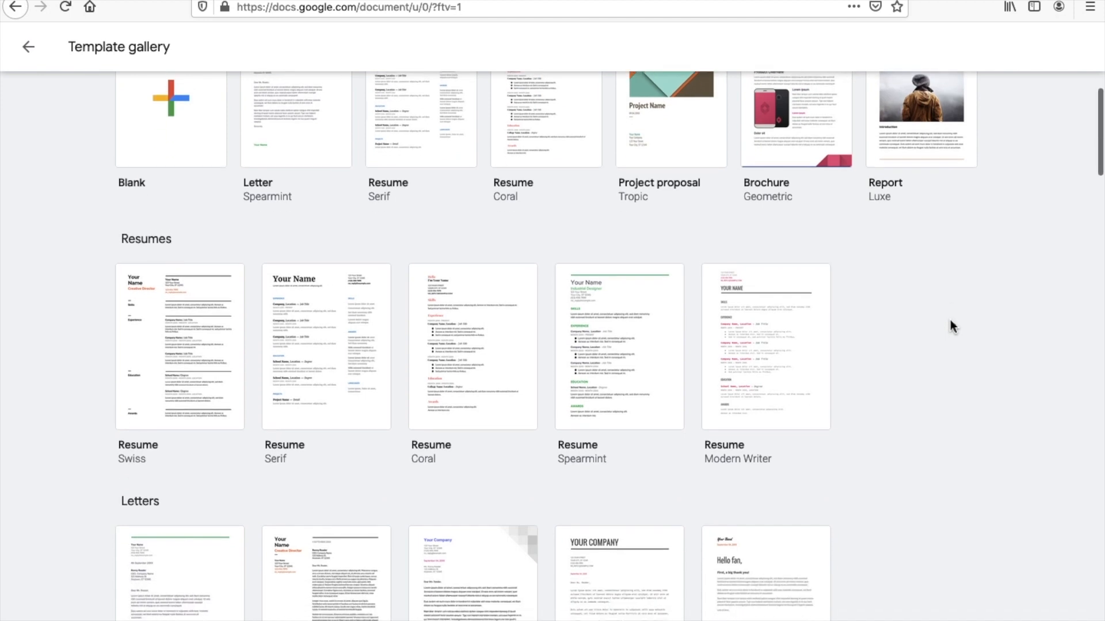
{"action": "scroll", "coordinate": [951, 320], "scroll_direction": "down", "scroll_amount": 1}
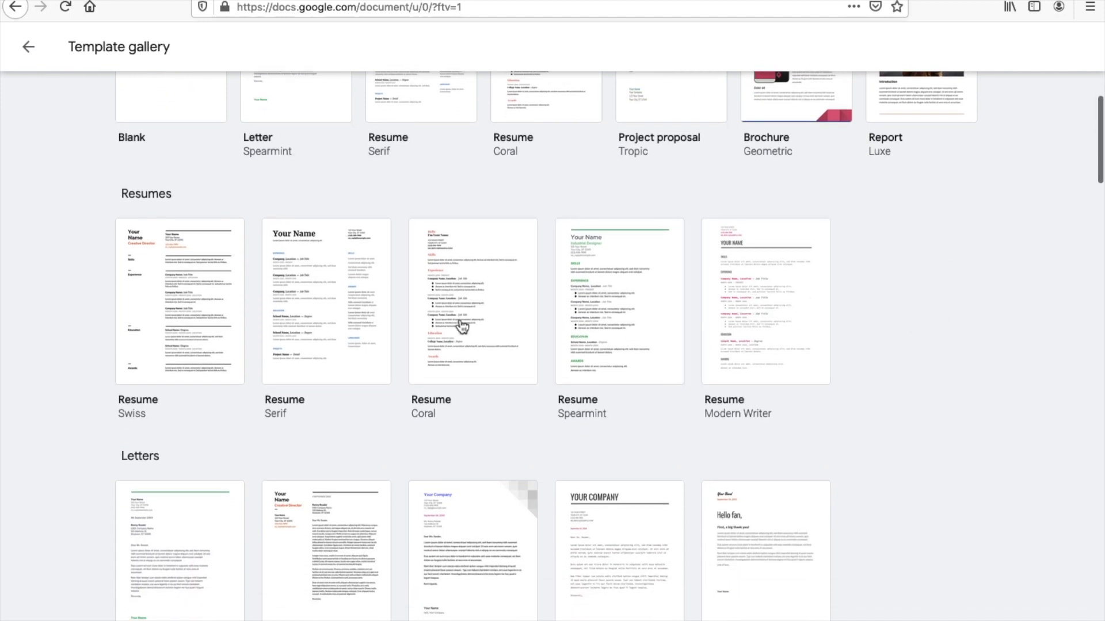
{"action": "left_click", "coordinate": [611, 322]}
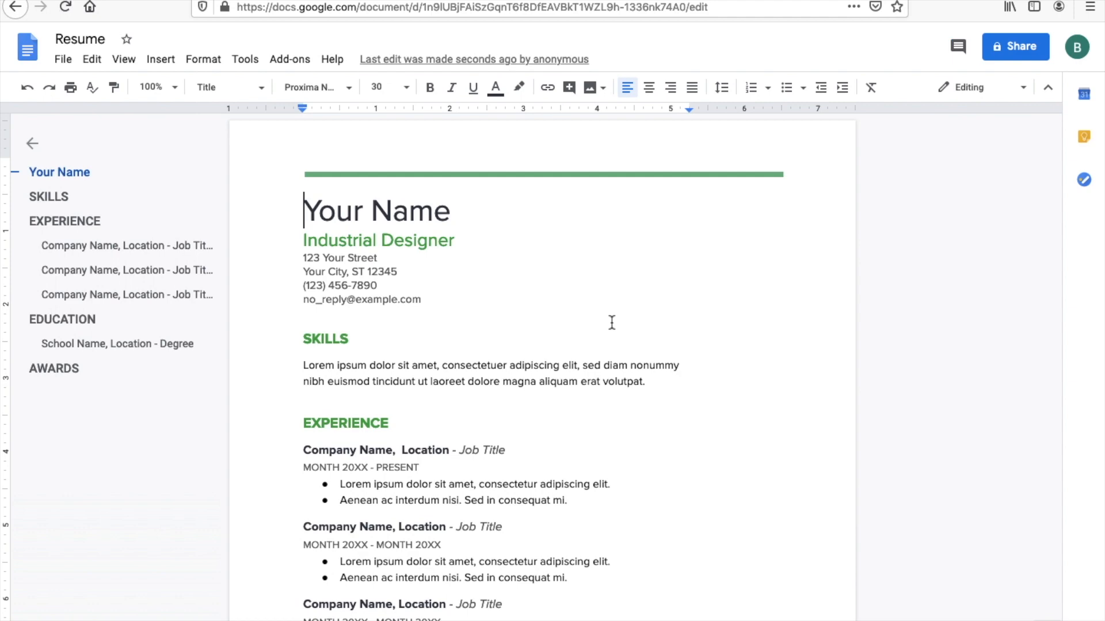
- Examine the resume template's sections from the name heading down to Awards, and return to the template gallery
{"action": "scroll", "coordinate": [611, 322], "scroll_direction": "down", "scroll_amount": 4}
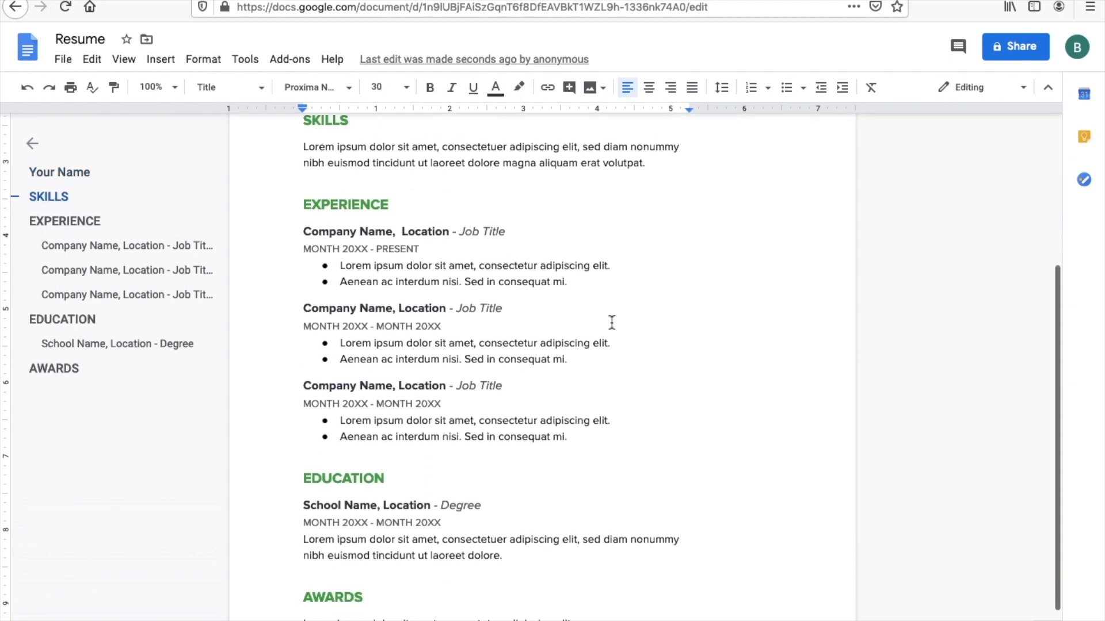
{"action": "scroll", "coordinate": [612, 322], "scroll_direction": "up", "scroll_amount": 4}
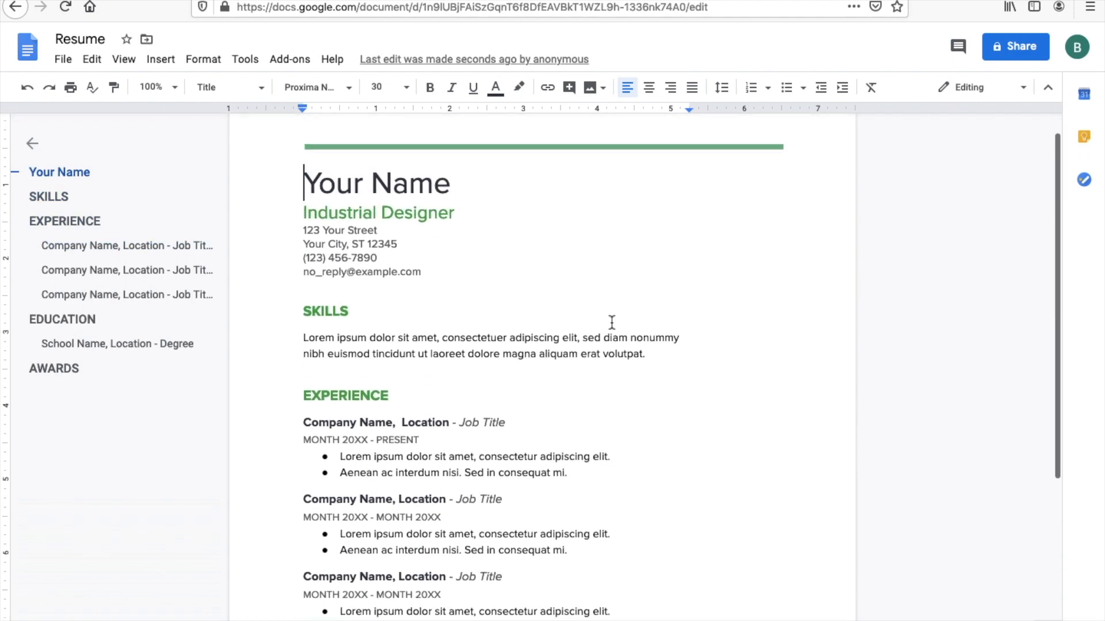
{"action": "scroll", "coordinate": [612, 322], "scroll_direction": "up", "scroll_amount": 1}
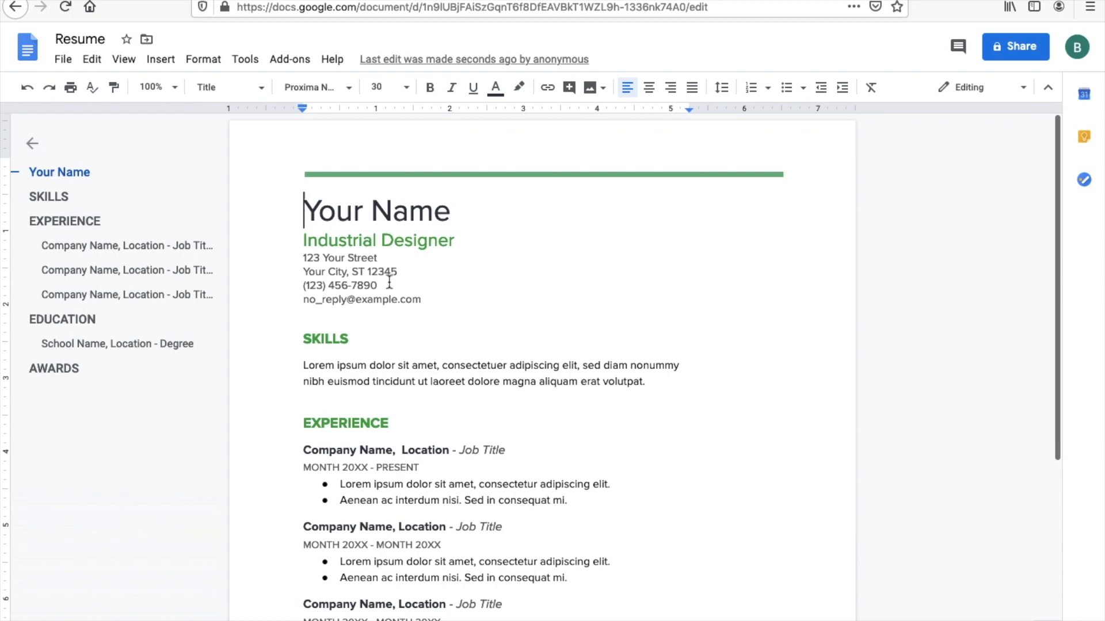
{"action": "scroll", "coordinate": [380, 288], "scroll_direction": "down", "scroll_amount": 2}
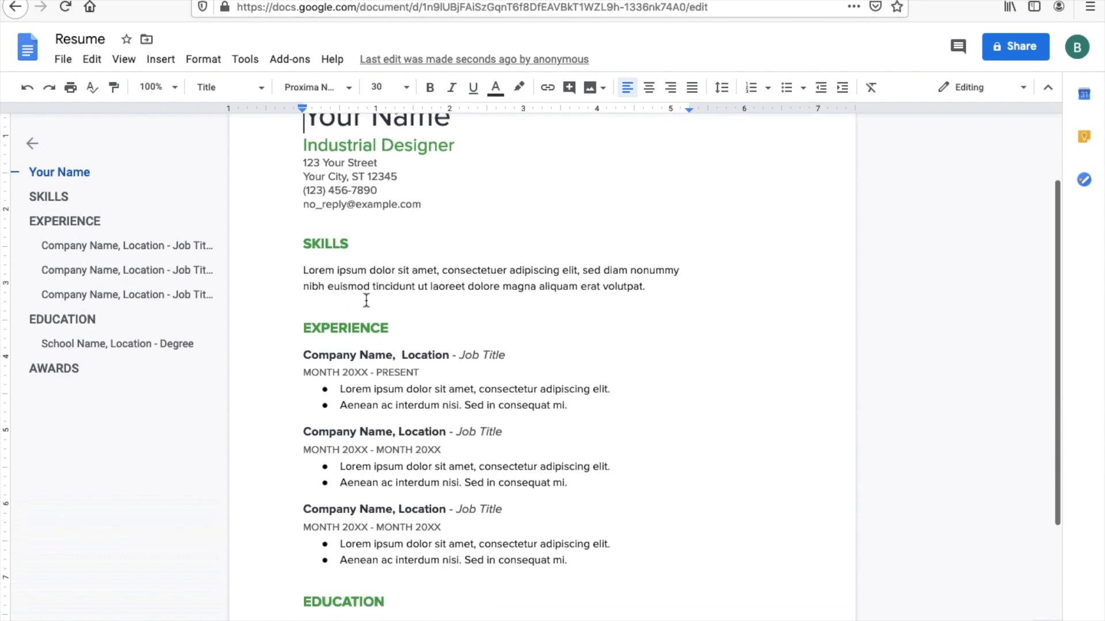
{"action": "scroll", "coordinate": [383, 313], "scroll_direction": "down", "scroll_amount": 1}
{"action": "scroll", "coordinate": [418, 398], "scroll_direction": "down", "scroll_amount": 2}
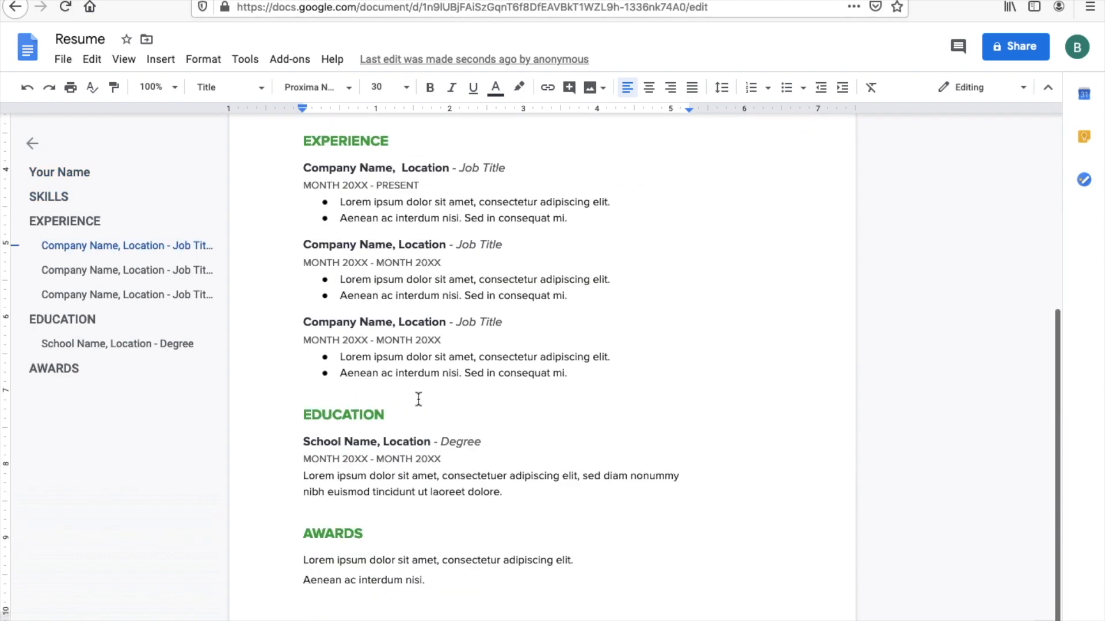
{"action": "scroll", "coordinate": [481, 414], "scroll_direction": "up", "scroll_amount": 5}
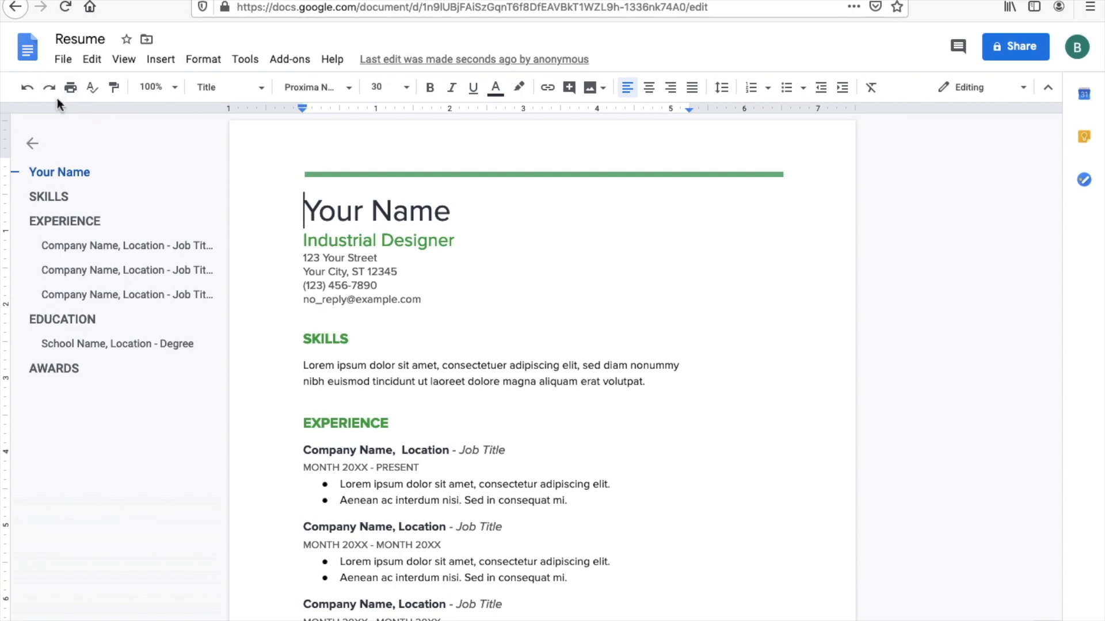
{"action": "left_click", "coordinate": [15, 8]}
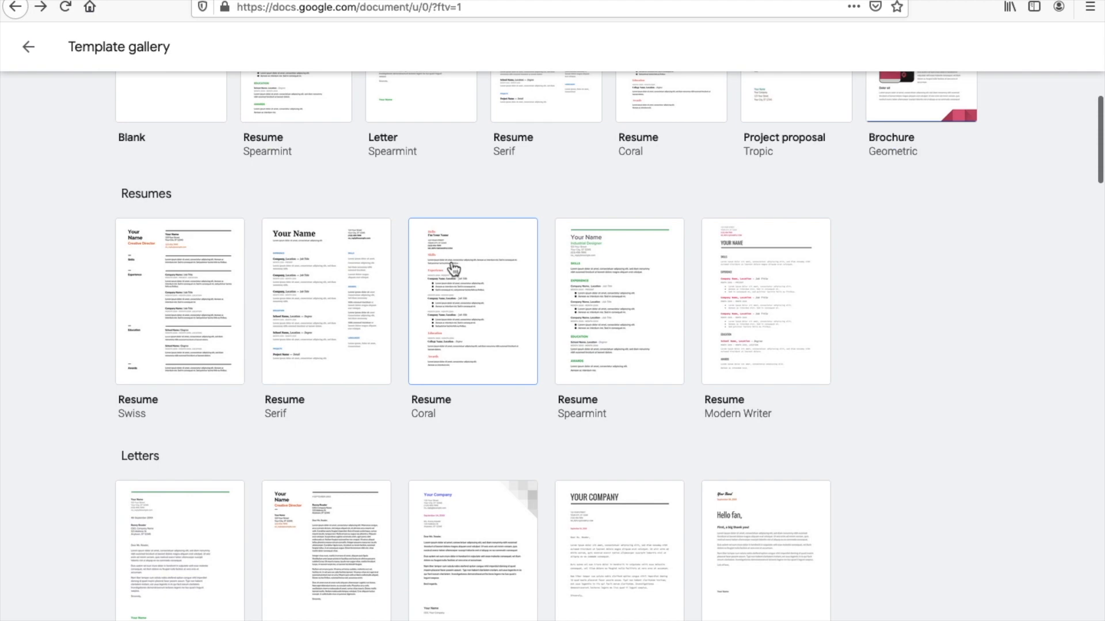
- Create a new document from the Terms of use template by UpCounsel in the gallery's Legal section
{"action": "scroll", "coordinate": [451, 264], "scroll_direction": "up", "scroll_amount": 2}
{"action": "scroll", "coordinate": [710, 288], "scroll_direction": "up", "scroll_amount": 1}
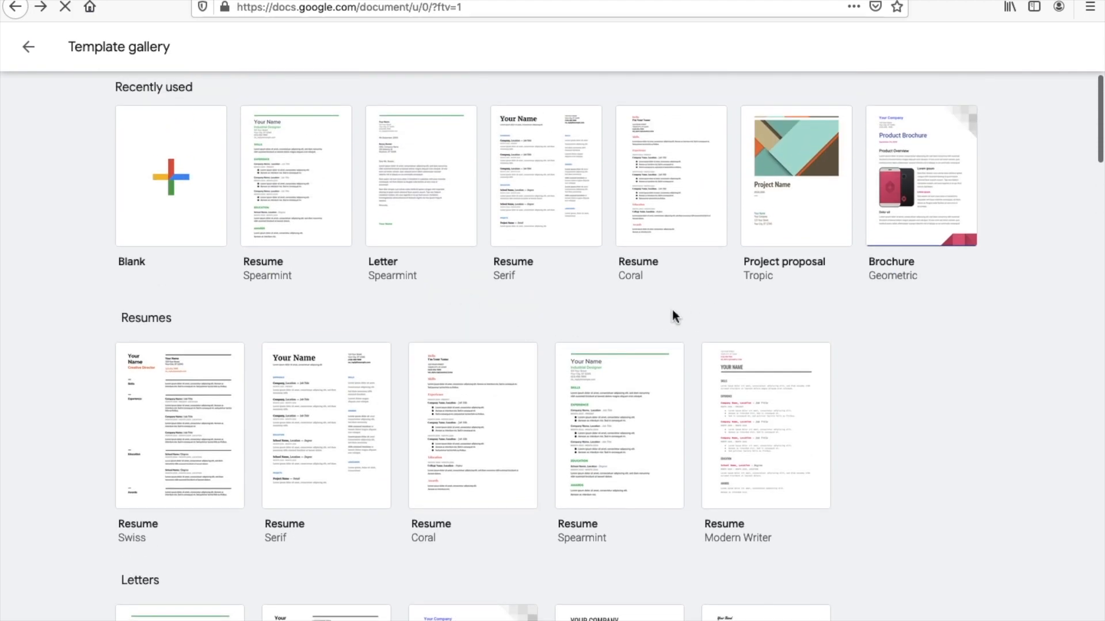
{"action": "scroll", "coordinate": [692, 309], "scroll_direction": "down", "scroll_amount": 3}
{"action": "scroll", "coordinate": [692, 304], "scroll_direction": "down", "scroll_amount": 10}
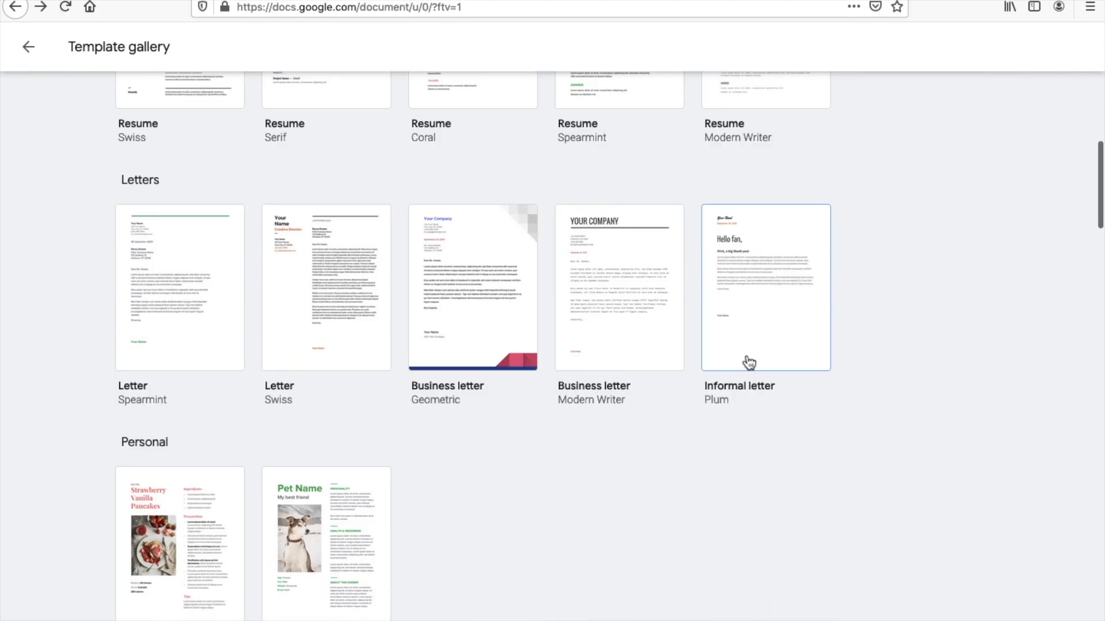
{"action": "scroll", "coordinate": [744, 353], "scroll_direction": "down", "scroll_amount": 6}
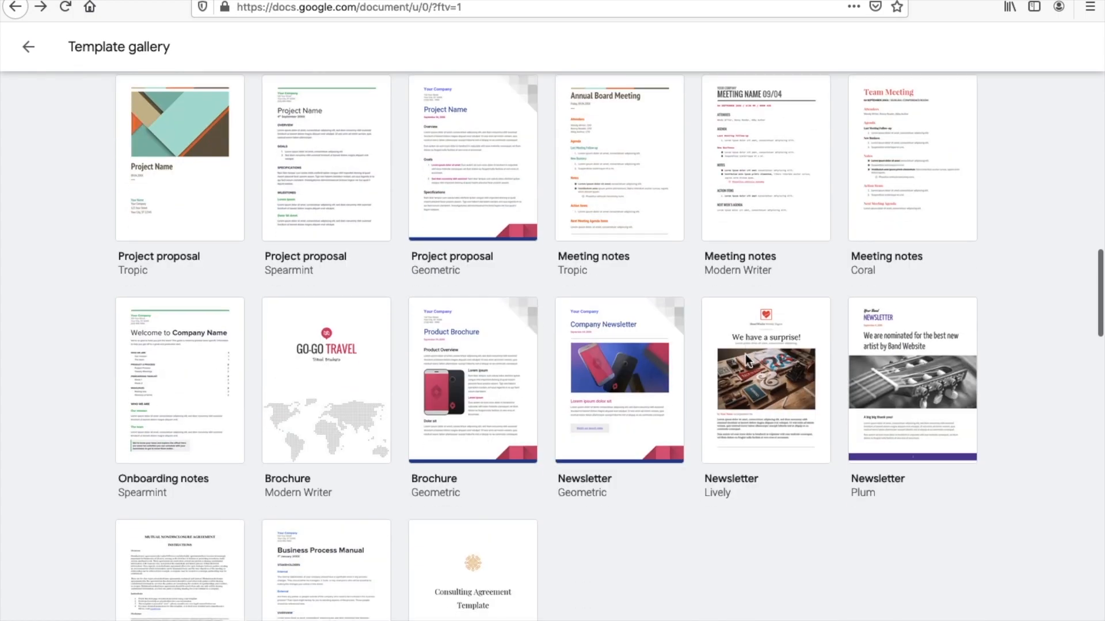
{"action": "scroll", "coordinate": [745, 360], "scroll_direction": "down", "scroll_amount": 1}
{"action": "scroll", "coordinate": [745, 361], "scroll_direction": "down", "scroll_amount": 10}
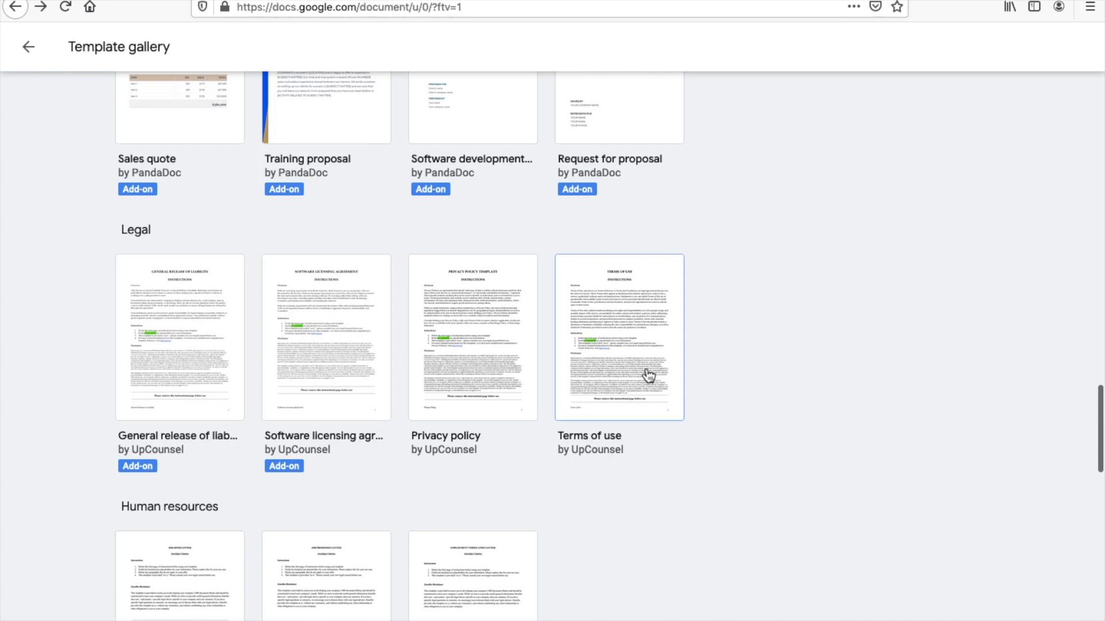
{"action": "left_click", "coordinate": [560, 346]}
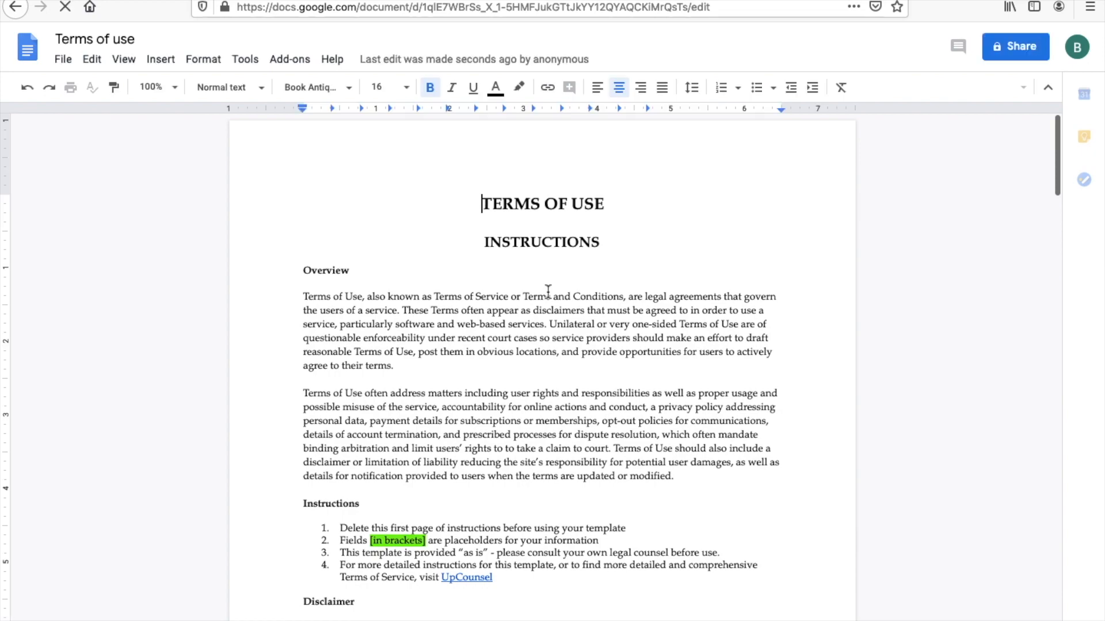
- Skim the pages of the Terms of use document and return to the template gallery
{"action": "scroll", "coordinate": [548, 291], "scroll_direction": "down", "scroll_amount": 12}
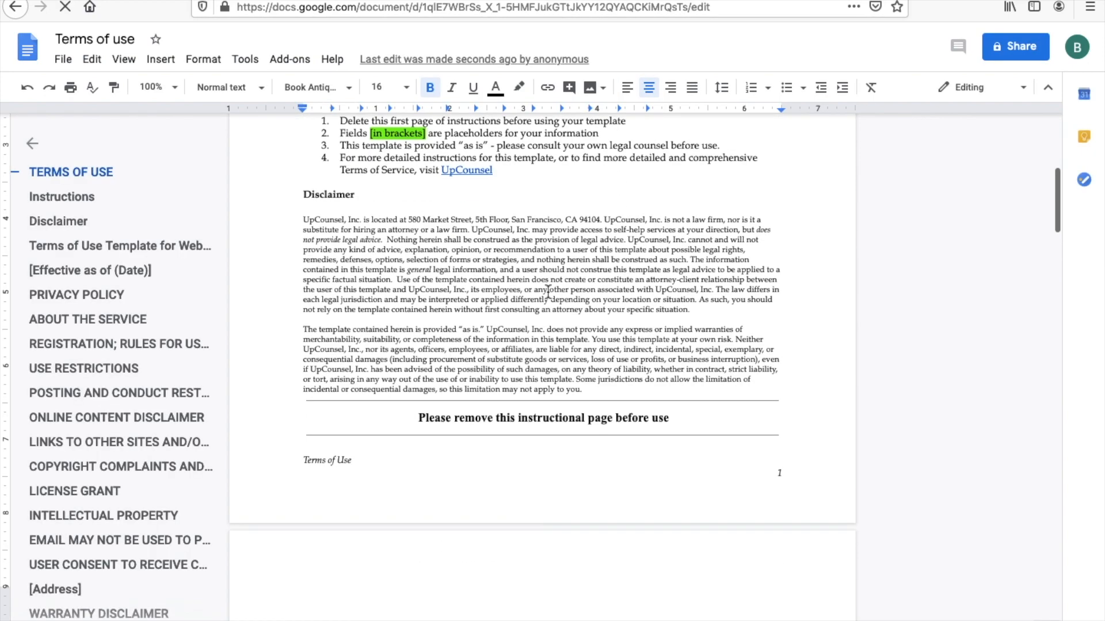
{"action": "scroll", "coordinate": [547, 292], "scroll_direction": "down", "scroll_amount": 20}
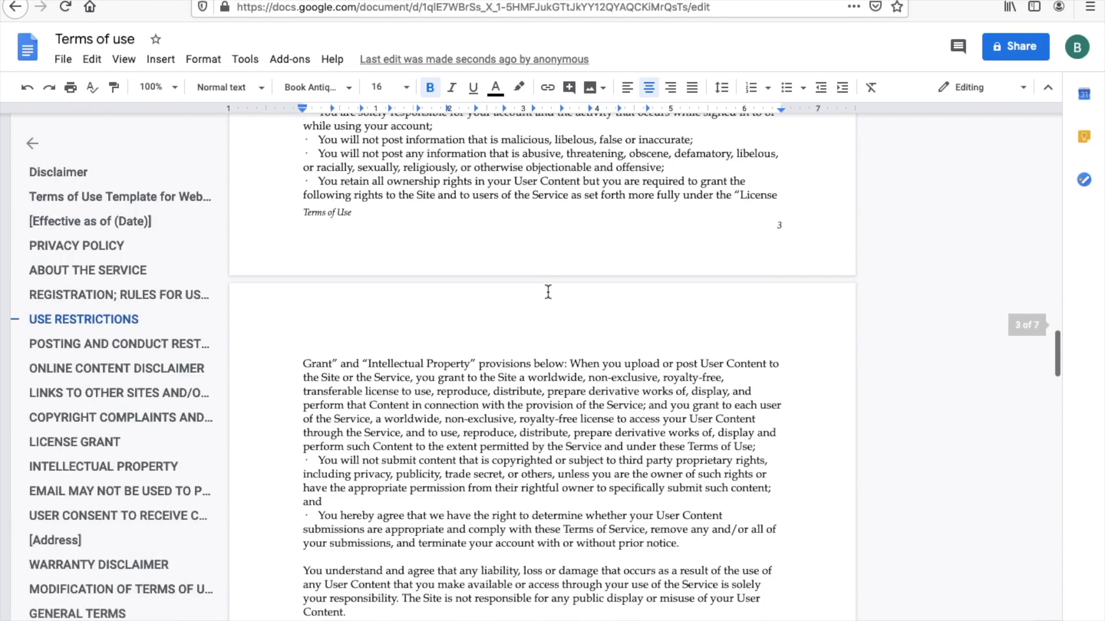
{"action": "scroll", "coordinate": [548, 292], "scroll_direction": "up", "scroll_amount": 20}
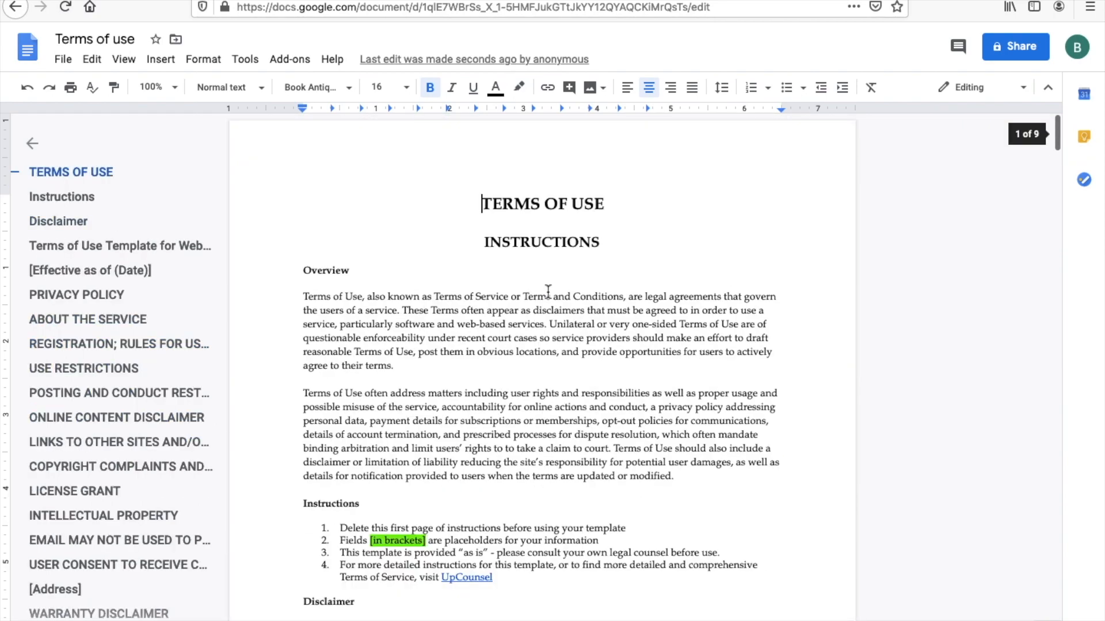
{"action": "left_click", "coordinate": [15, 8]}
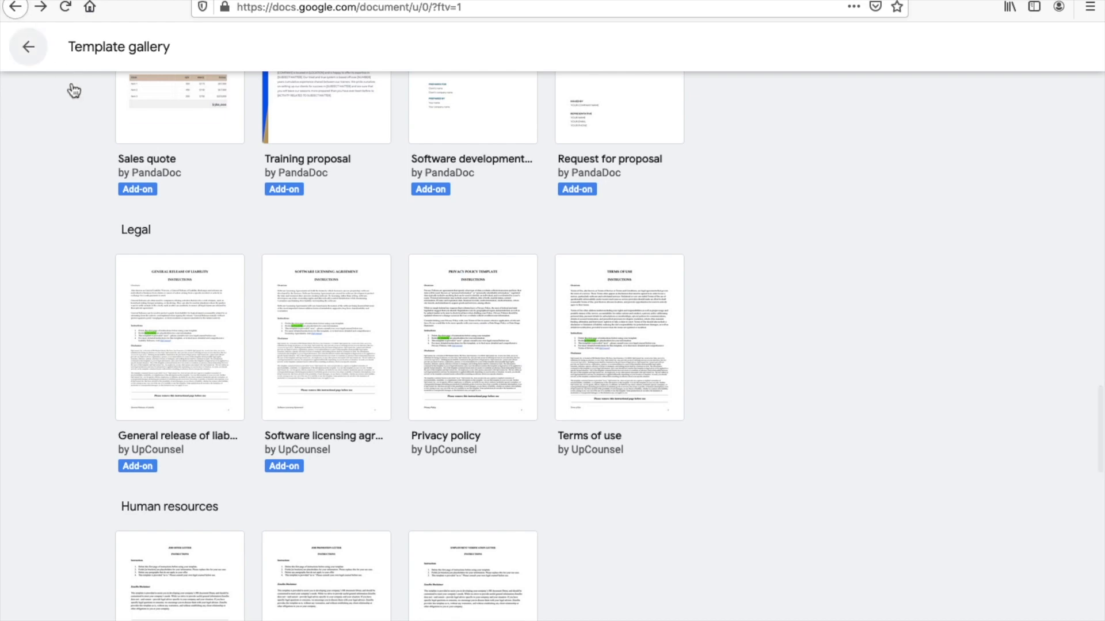
- Leave the template gallery for the Docs home page and create a new blank document
{"action": "scroll", "coordinate": [80, 155], "scroll_direction": "up", "scroll_amount": 5}
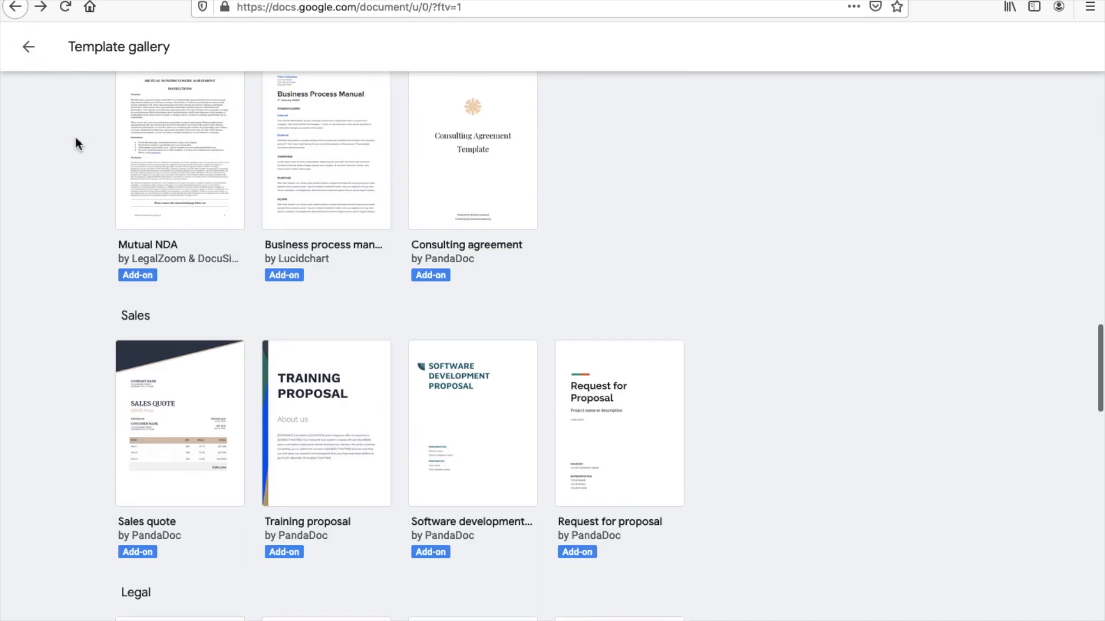
{"action": "left_click", "coordinate": [27, 52]}
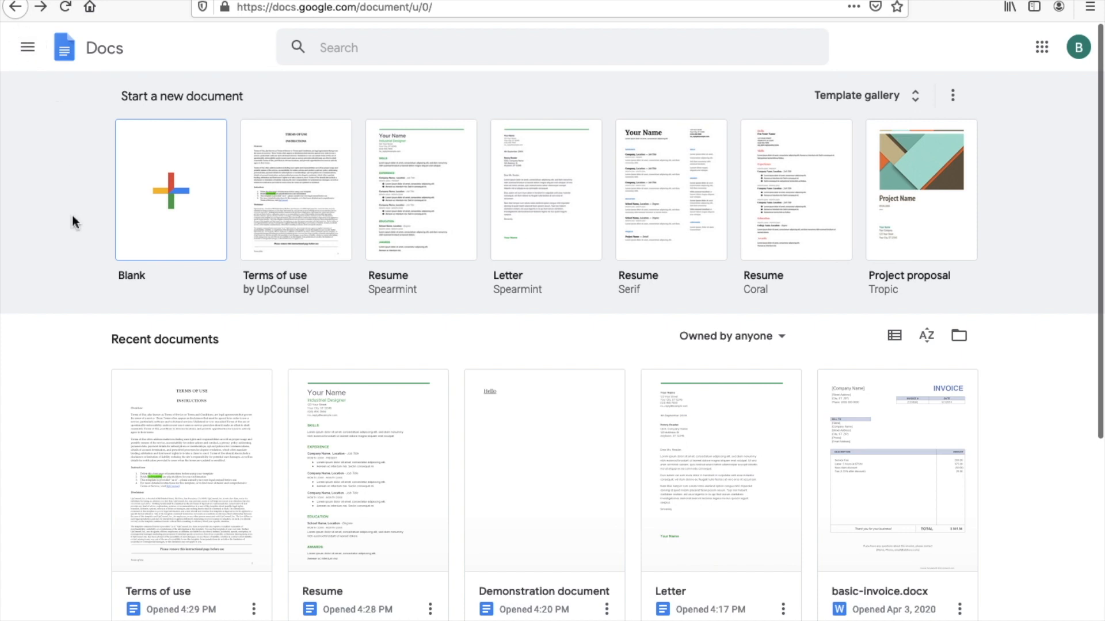
{"action": "scroll", "coordinate": [102, 297], "scroll_direction": "down", "scroll_amount": 1}
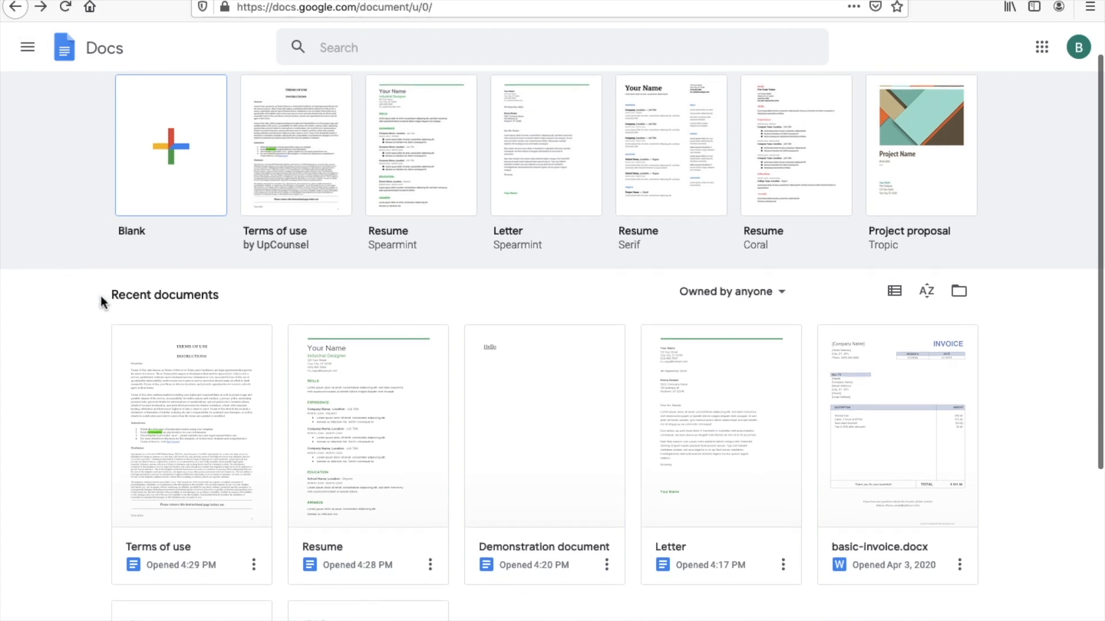
{"action": "scroll", "coordinate": [101, 297], "scroll_direction": "down", "scroll_amount": 1}
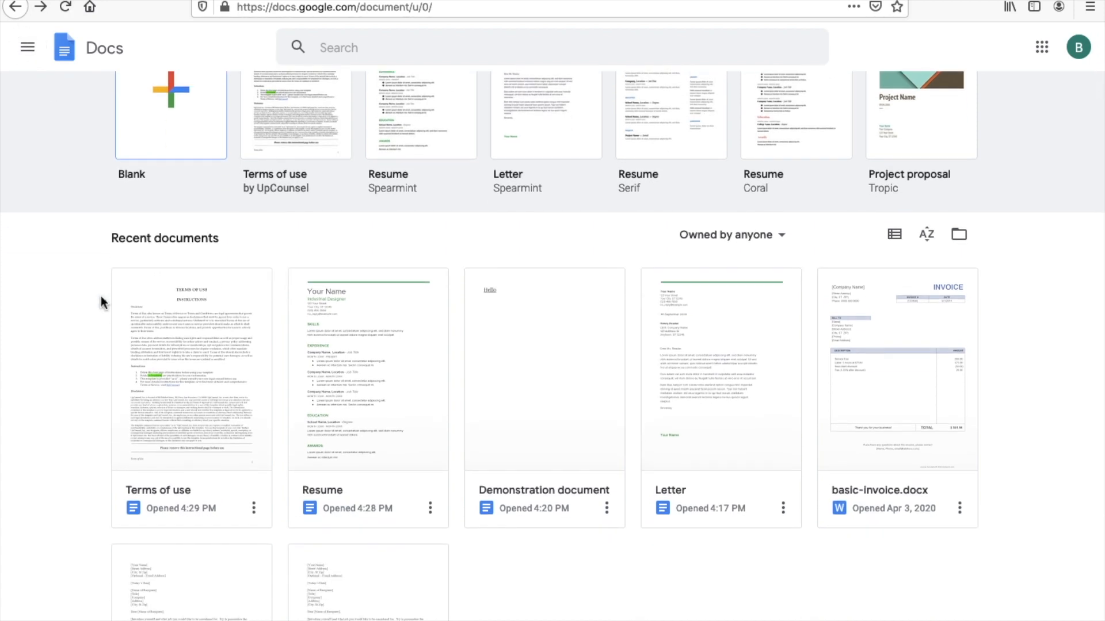
{"action": "scroll", "coordinate": [101, 296], "scroll_direction": "up", "scroll_amount": 2}
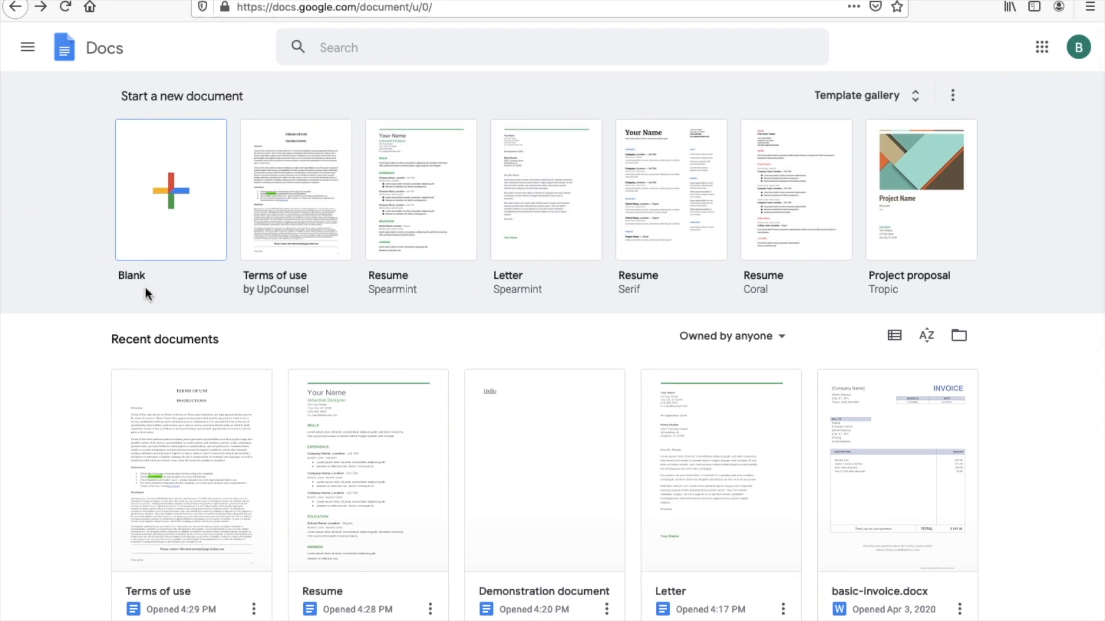
{"action": "left_click", "coordinate": [172, 200]}
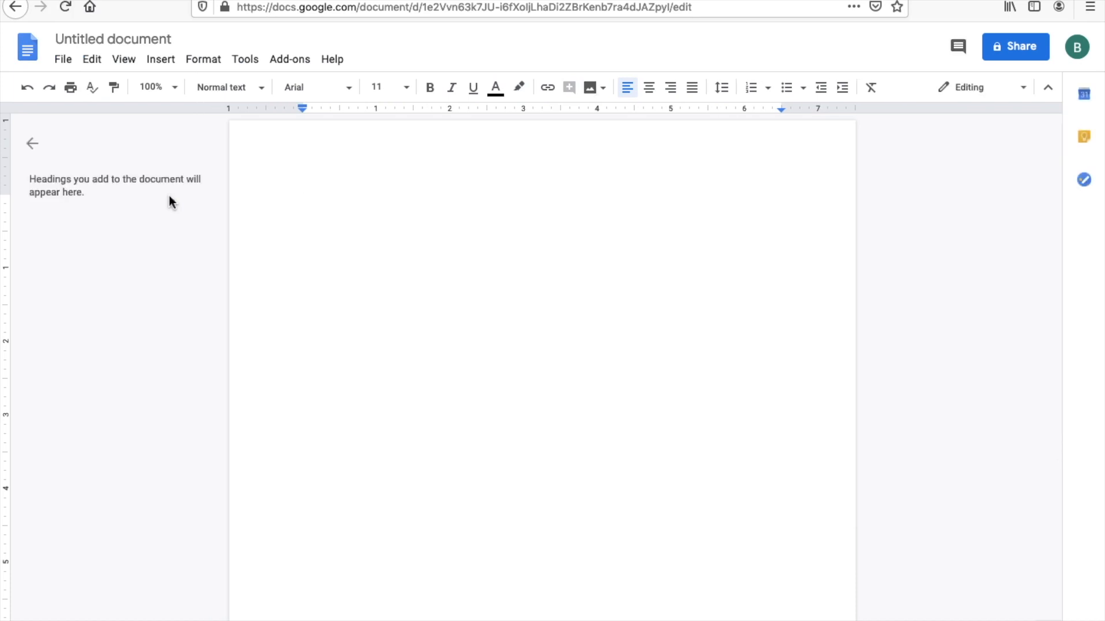
- Write "Hello" on the first line of the blank document and "This is a practice document" below it, separated by an empty line
{"action": "scroll", "coordinate": [543, 316], "scroll_direction": "down", "scroll_amount": 5}
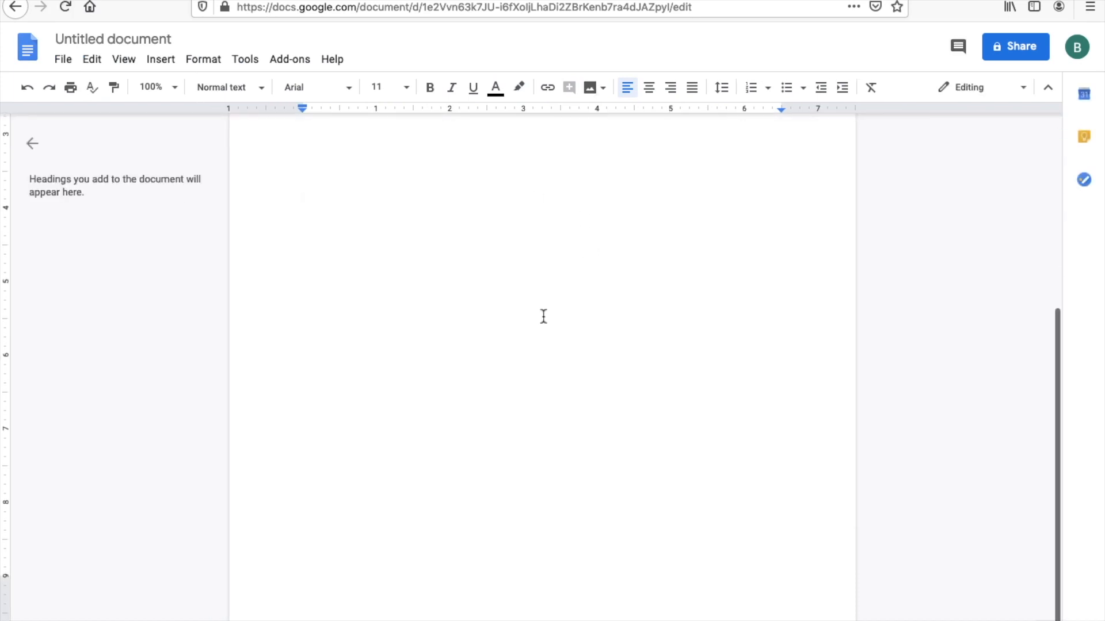
{"action": "scroll", "coordinate": [543, 315], "scroll_direction": "up", "scroll_amount": 5}
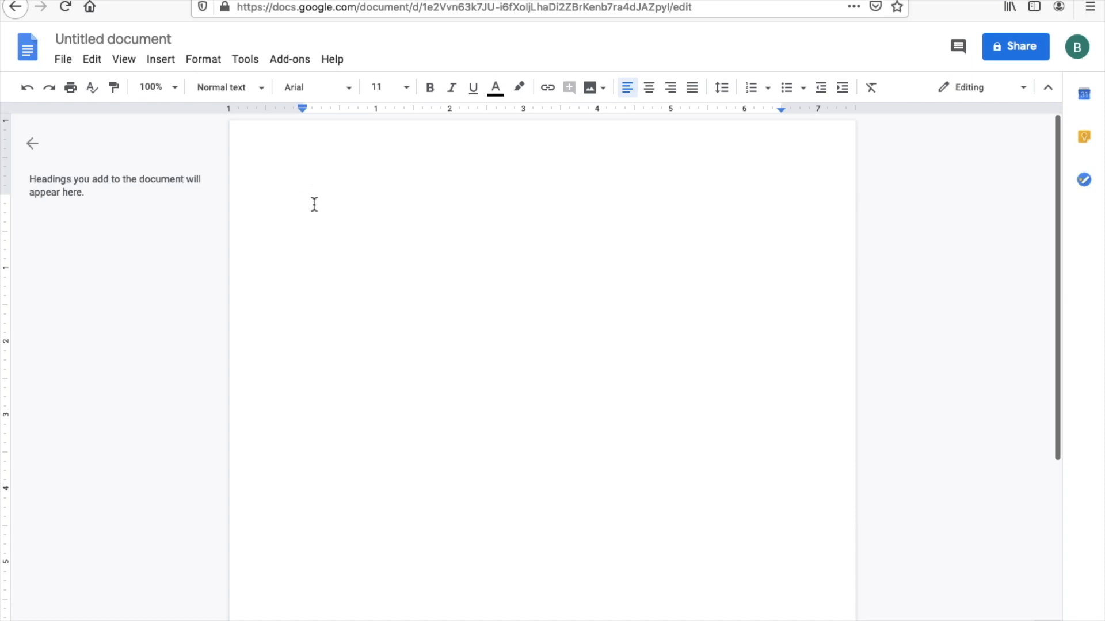
{"action": "scroll", "coordinate": [314, 204], "scroll_direction": "down", "scroll_amount": 3}
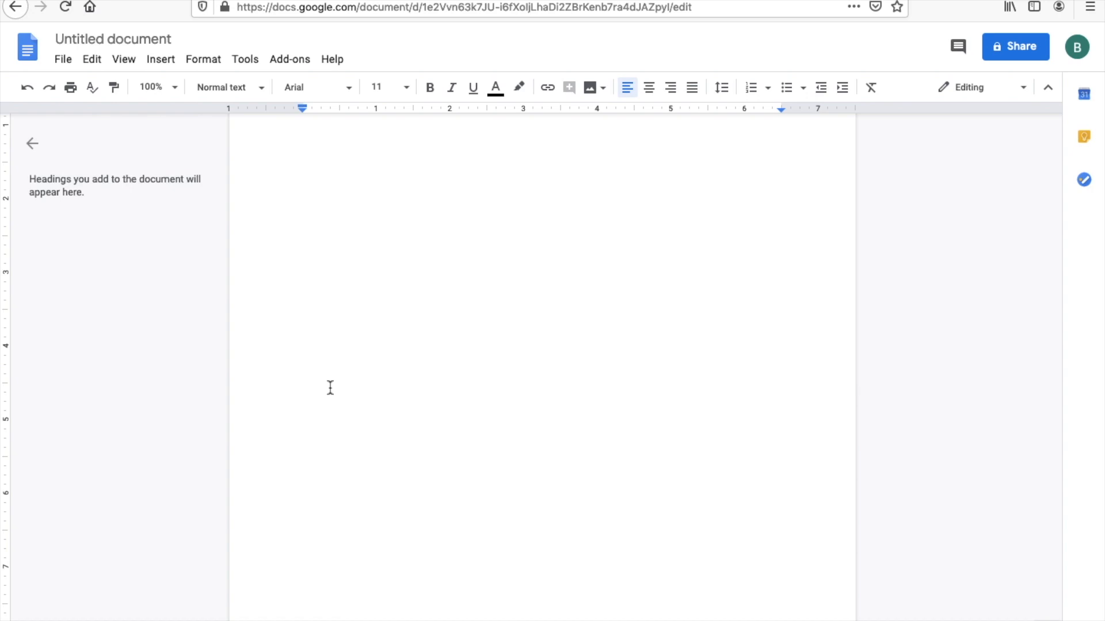
{"action": "scroll", "coordinate": [331, 388], "scroll_direction": "up", "scroll_amount": 3}
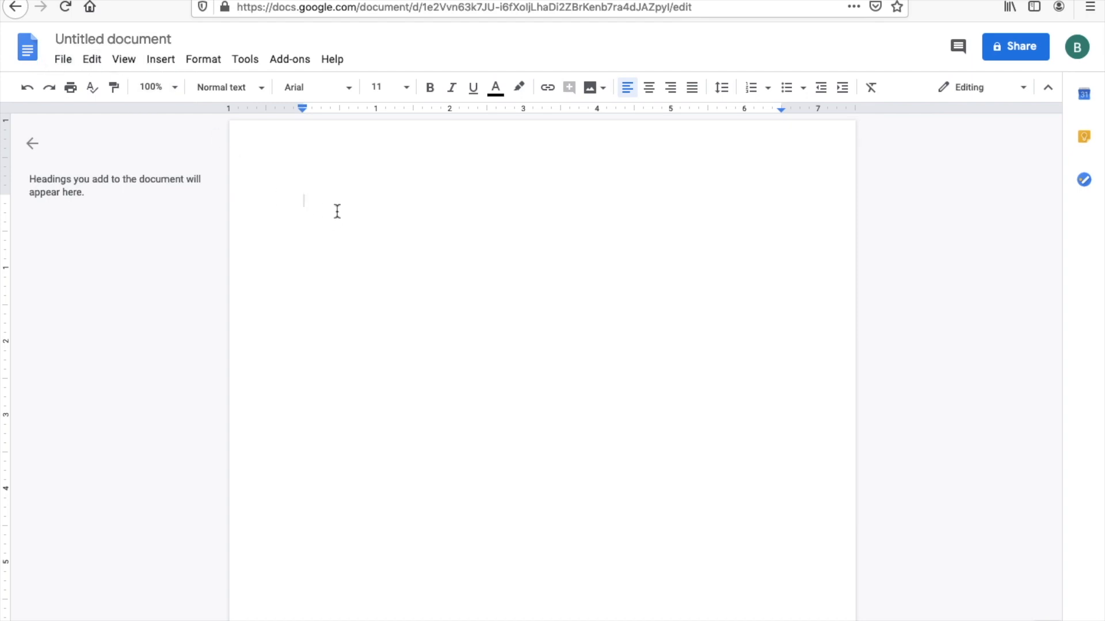
{"action": "type", "text": "Hello"}
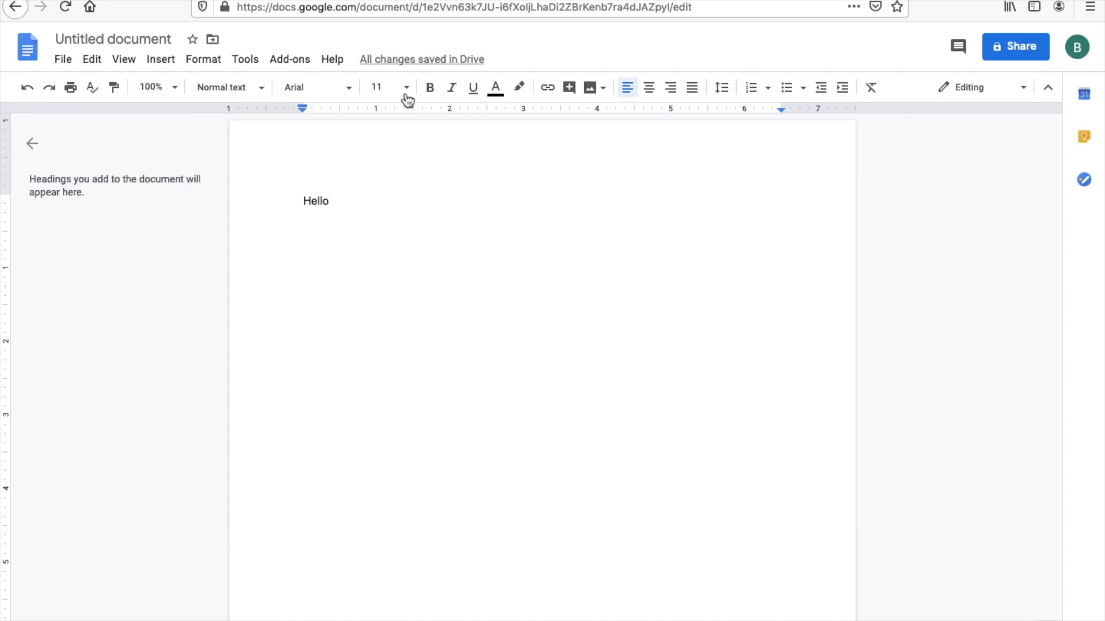
{"action": "mouse_move", "coordinate": [379, 71]}
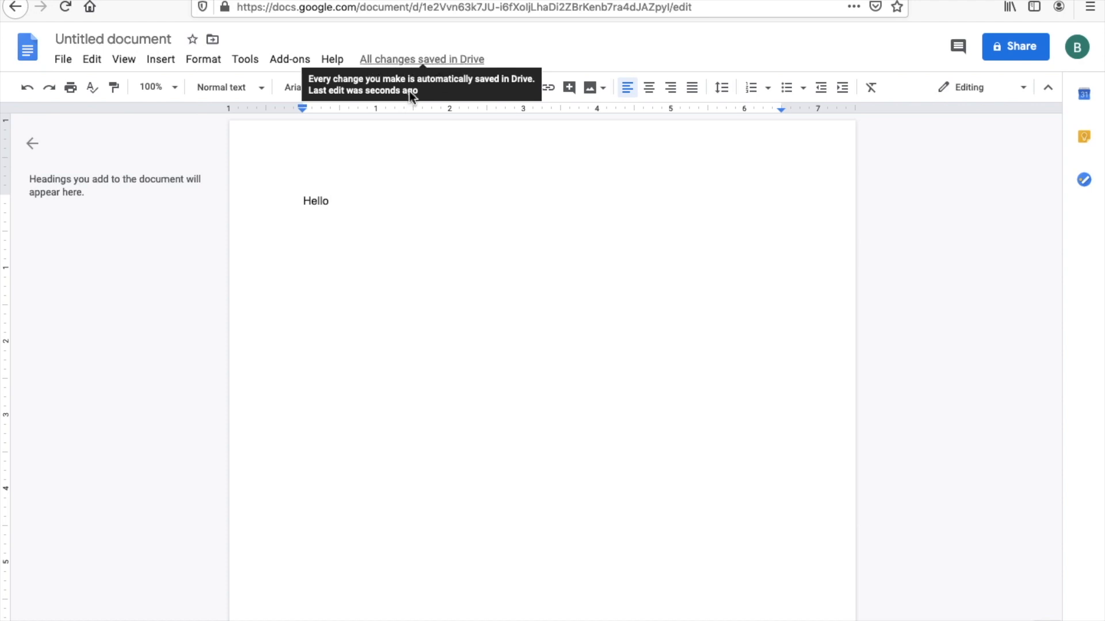
{"action": "key", "text": "Return"}
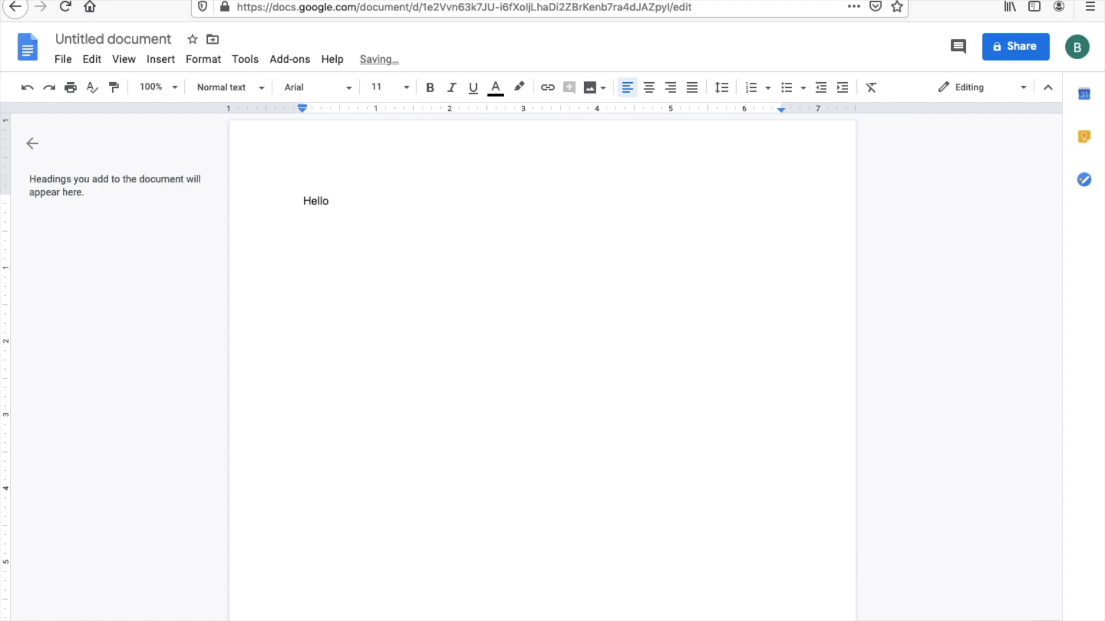
{"action": "type", "text": "This is a pract"}
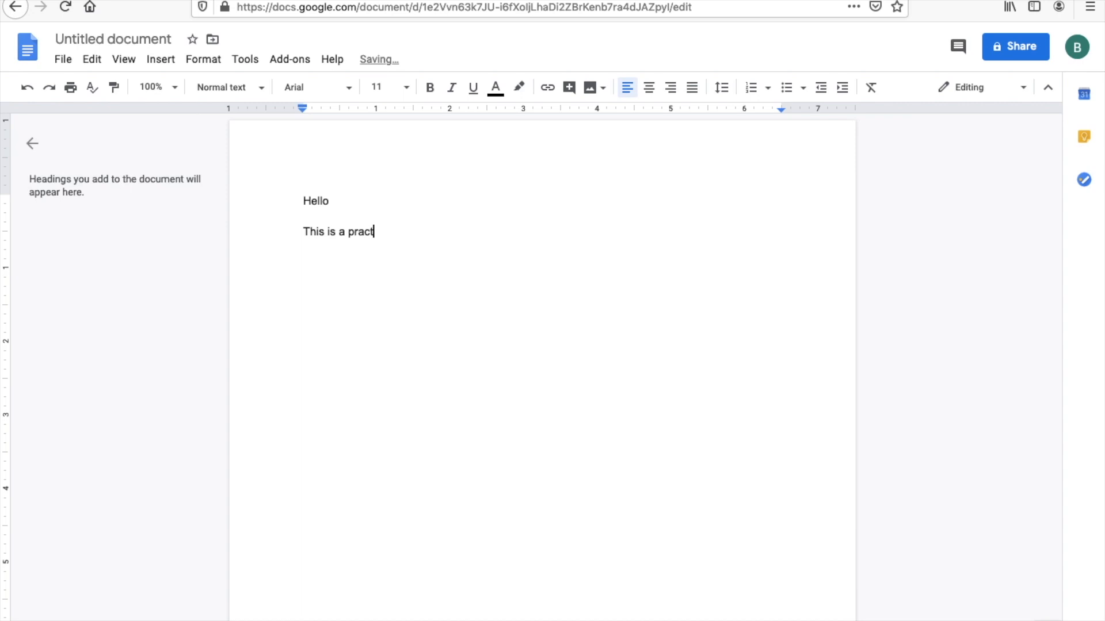
{"action": "type", "text": "ice document"}
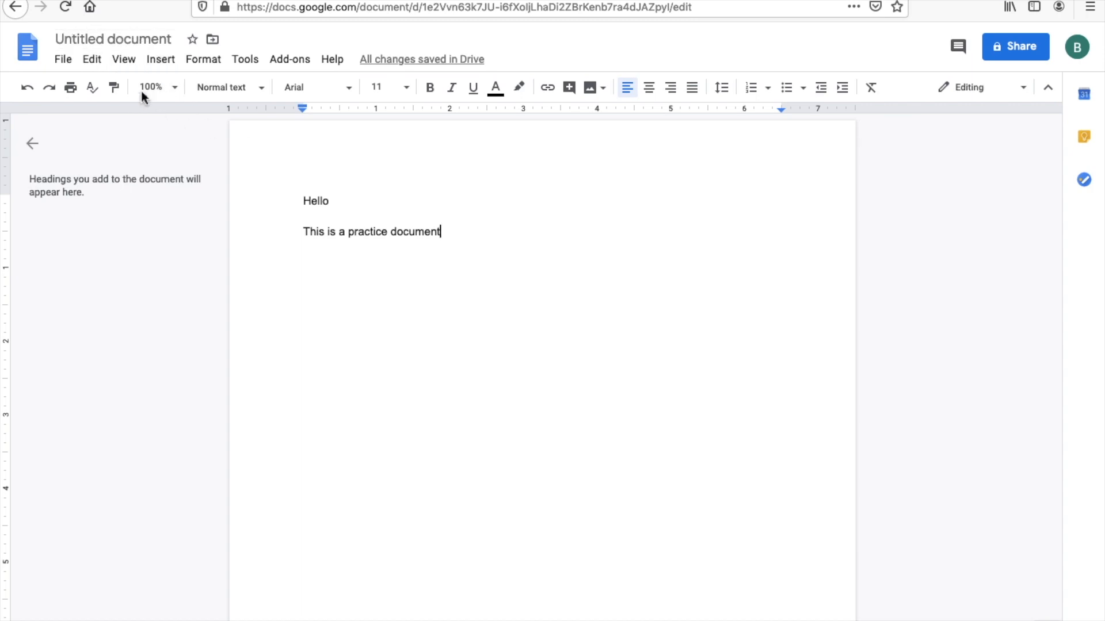
- Rename the untitled document as "Practice document today"
{"action": "left_click", "coordinate": [144, 40]}
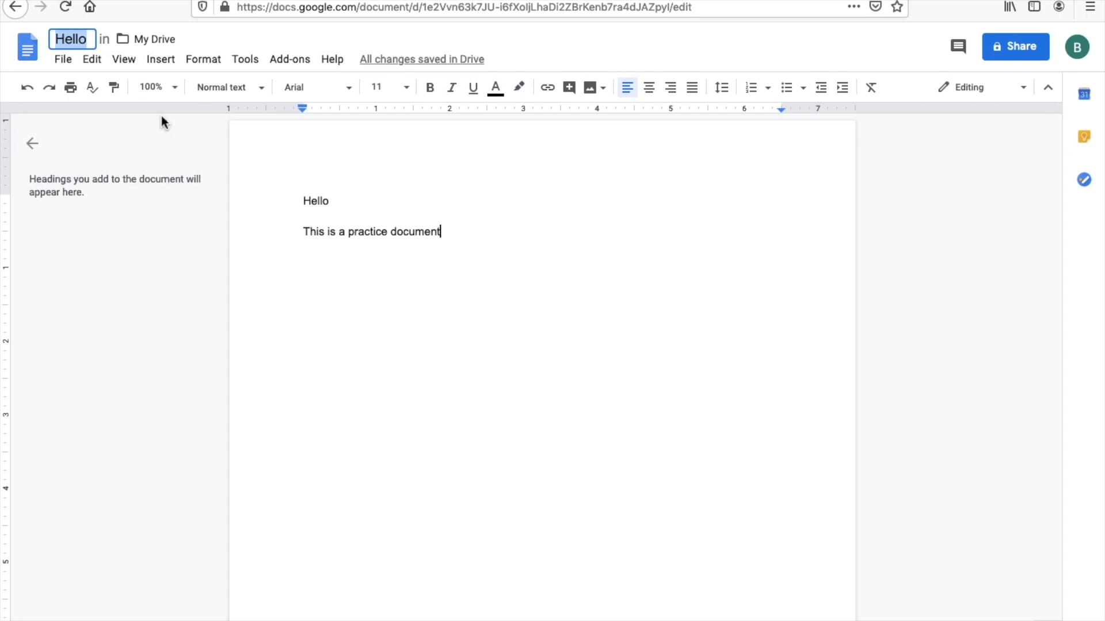
{"action": "type", "text": "Pract"}
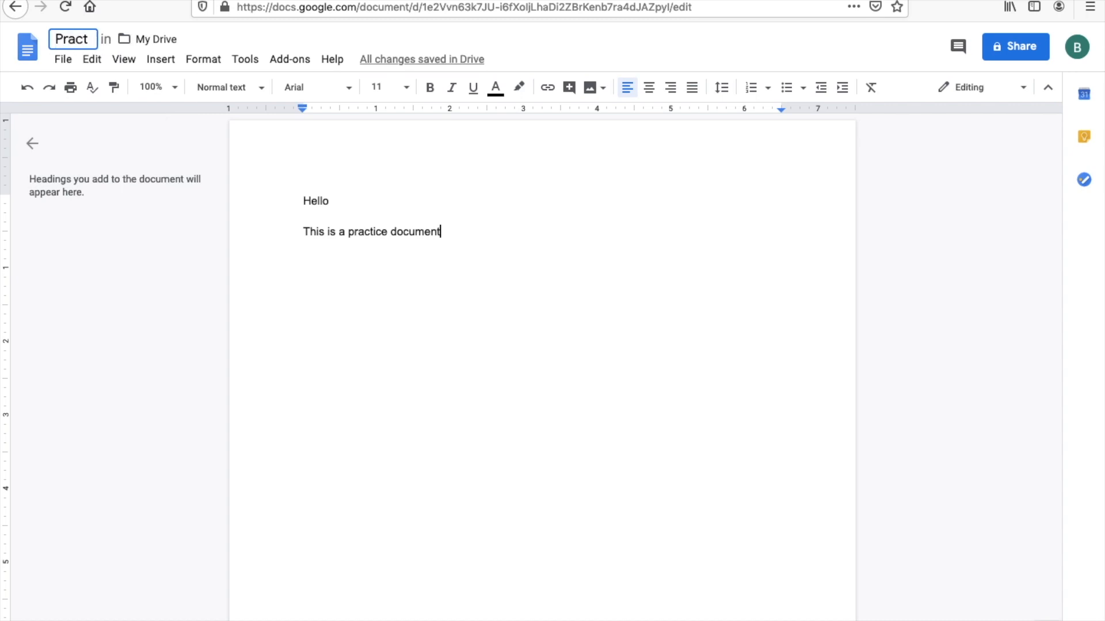
{"action": "type", "text": "ice docu"}
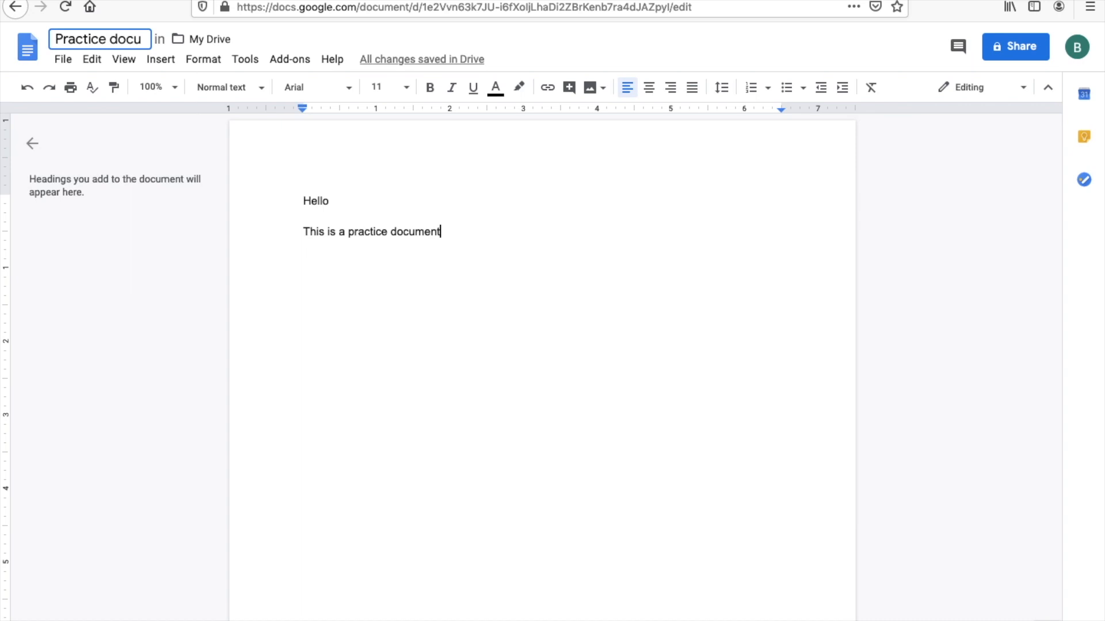
{"action": "type", "text": "ment"}
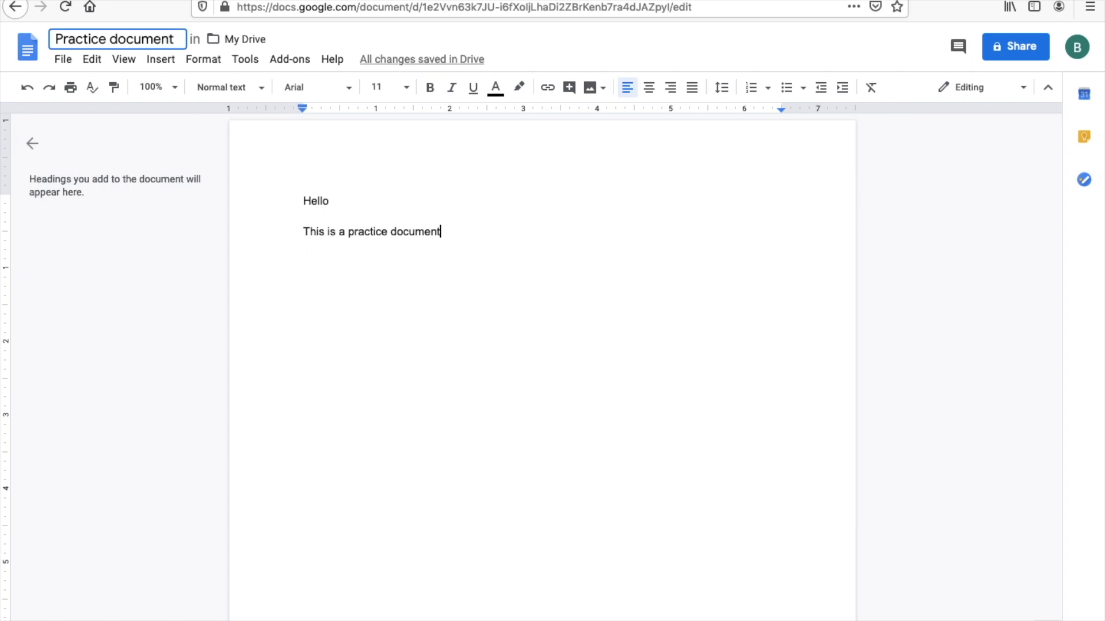
{"action": "type", "text": " today"}
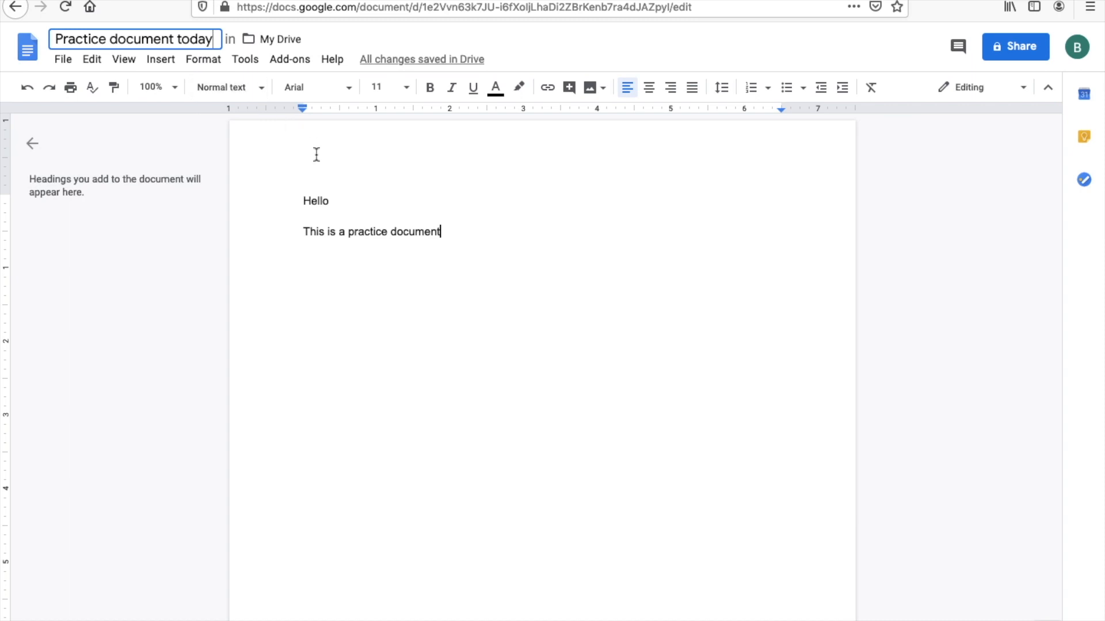
{"action": "left_click", "coordinate": [511, 235]}
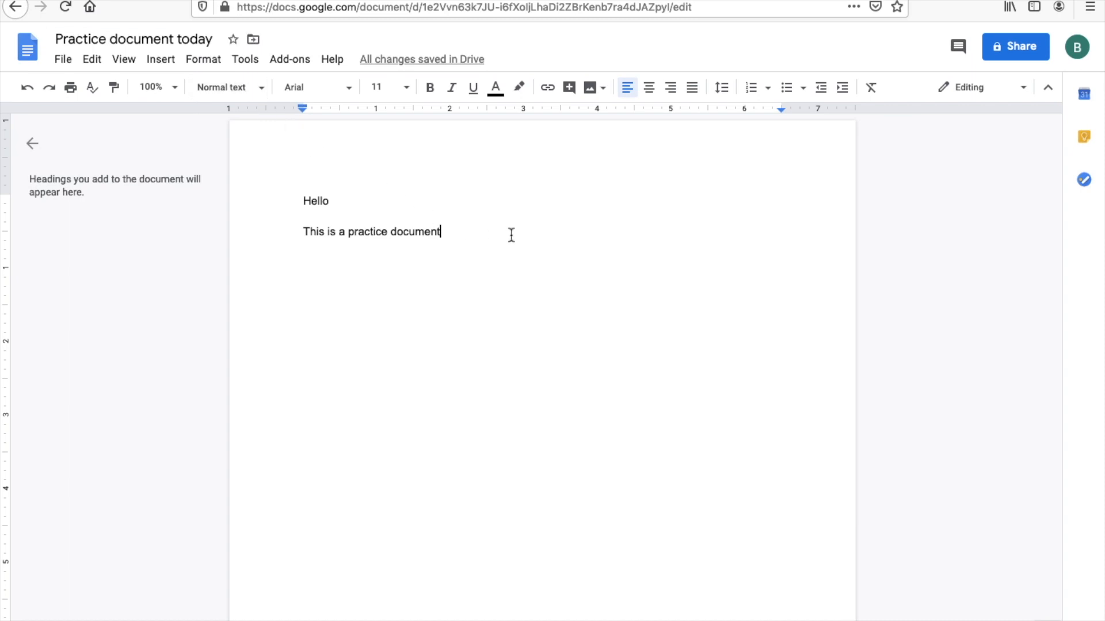
- Move the document into the Admin folder of My Drive
{"action": "left_click", "coordinate": [253, 40]}
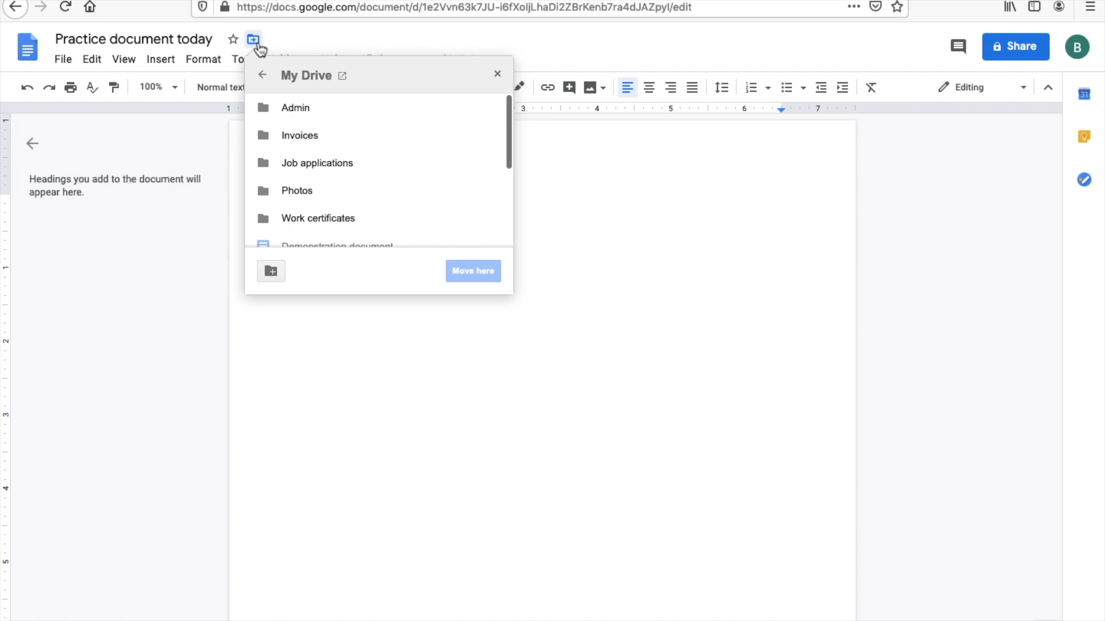
{"action": "scroll", "coordinate": [322, 177], "scroll_direction": "down", "scroll_amount": 2}
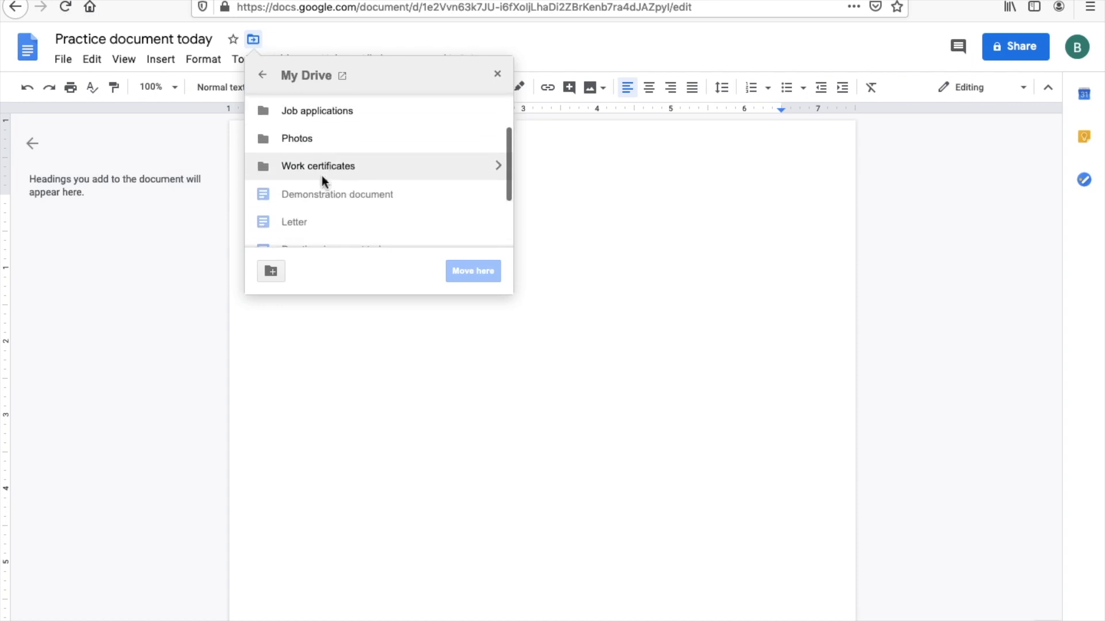
{"action": "scroll", "coordinate": [322, 177], "scroll_direction": "up", "scroll_amount": 2}
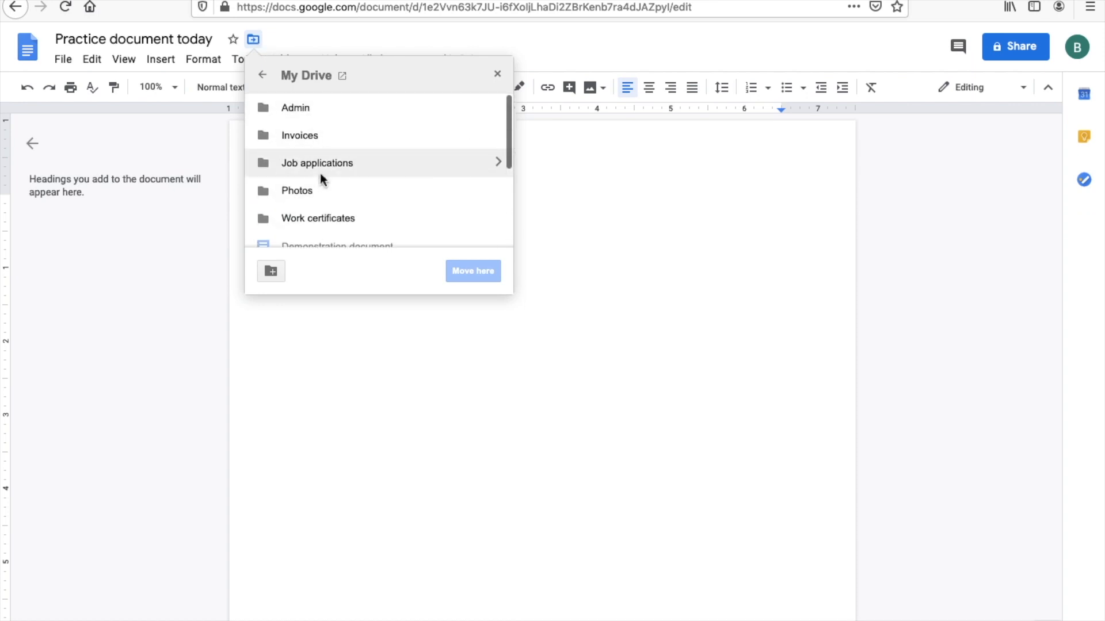
{"action": "scroll", "coordinate": [330, 146], "scroll_direction": "down", "scroll_amount": 1}
{"action": "scroll", "coordinate": [328, 147], "scroll_direction": "up", "scroll_amount": 1}
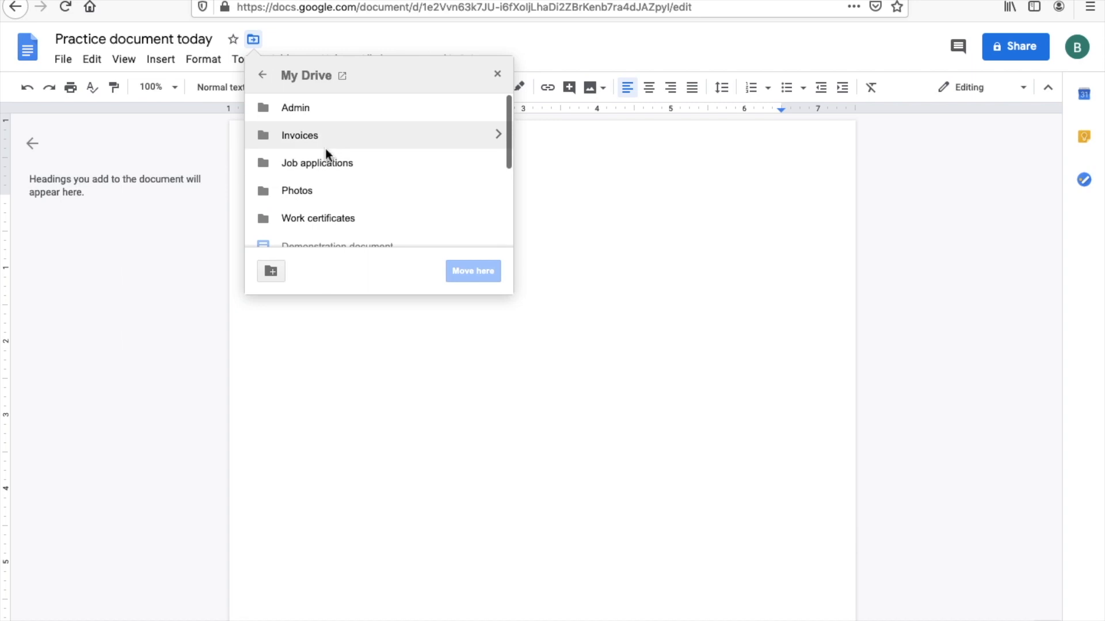
{"action": "left_click", "coordinate": [306, 112]}
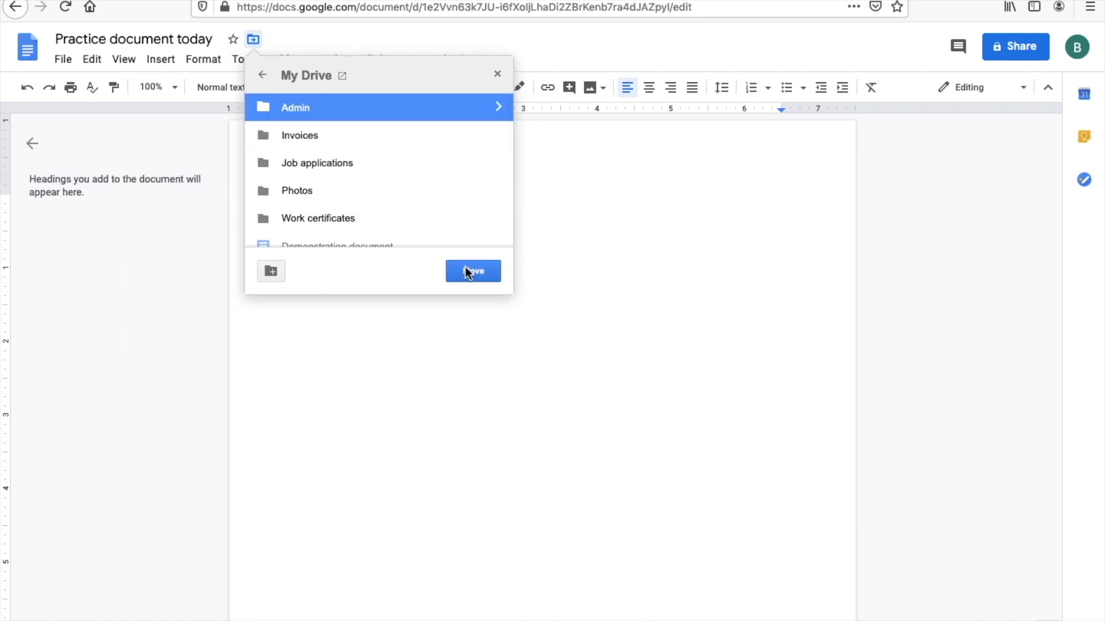
{"action": "left_click", "coordinate": [469, 270]}
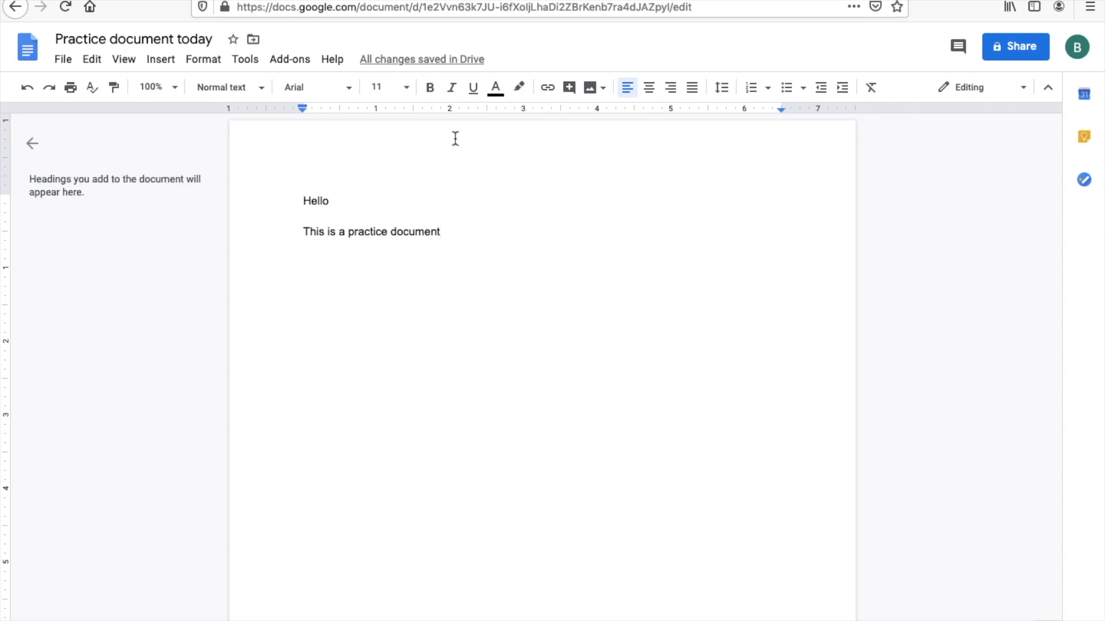
- Set the "Hello" line to font size 24 and the Georgia font
{"action": "left_click_drag", "start_coordinate": [334, 202], "coordinate": [299, 199]}
{"action": "left_click", "coordinate": [301, 195]}
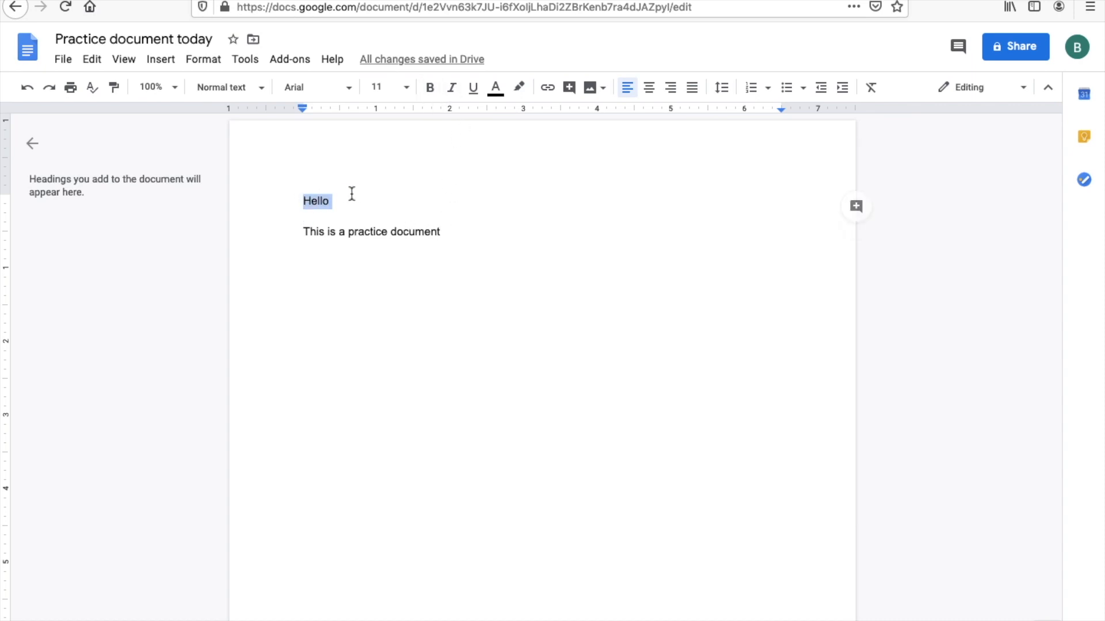
{"action": "left_click", "coordinate": [407, 87]}
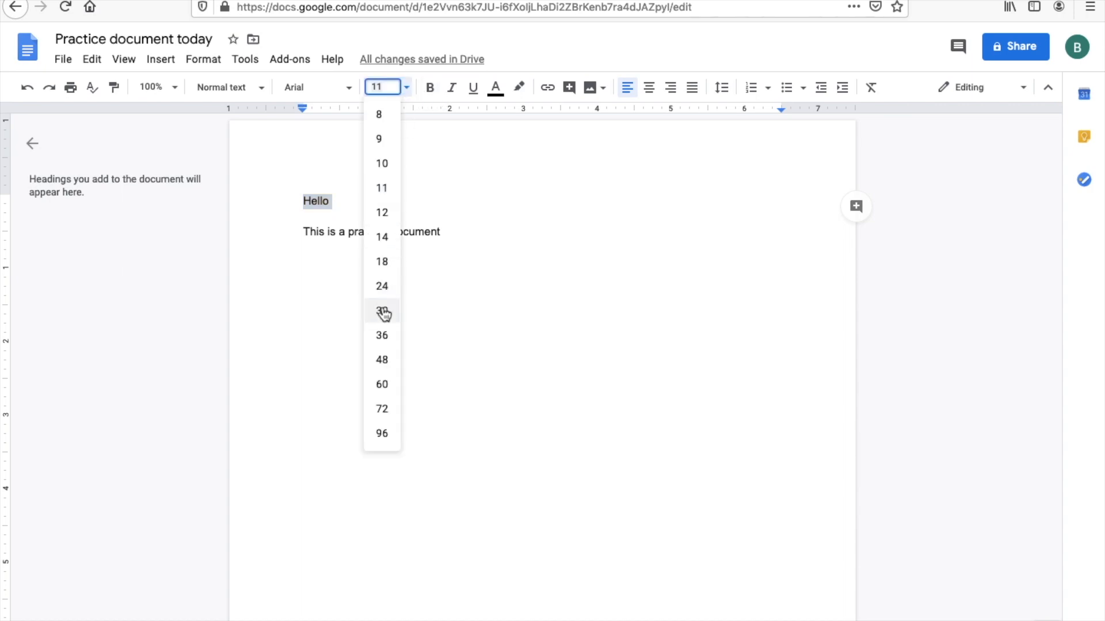
{"action": "left_click", "coordinate": [382, 287]}
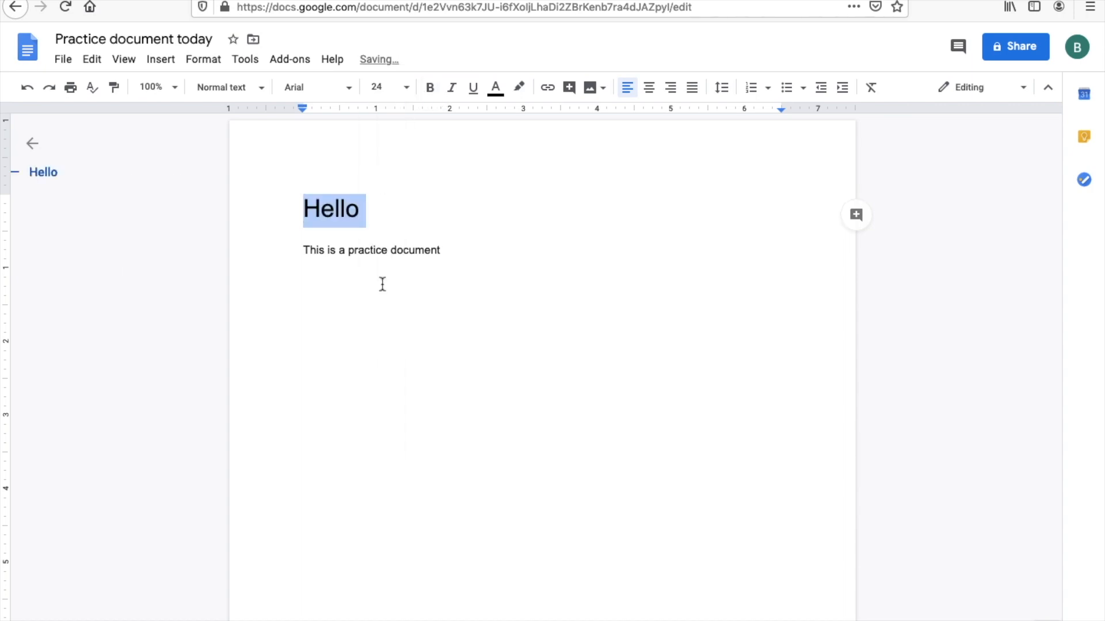
{"action": "left_click", "coordinate": [348, 89]}
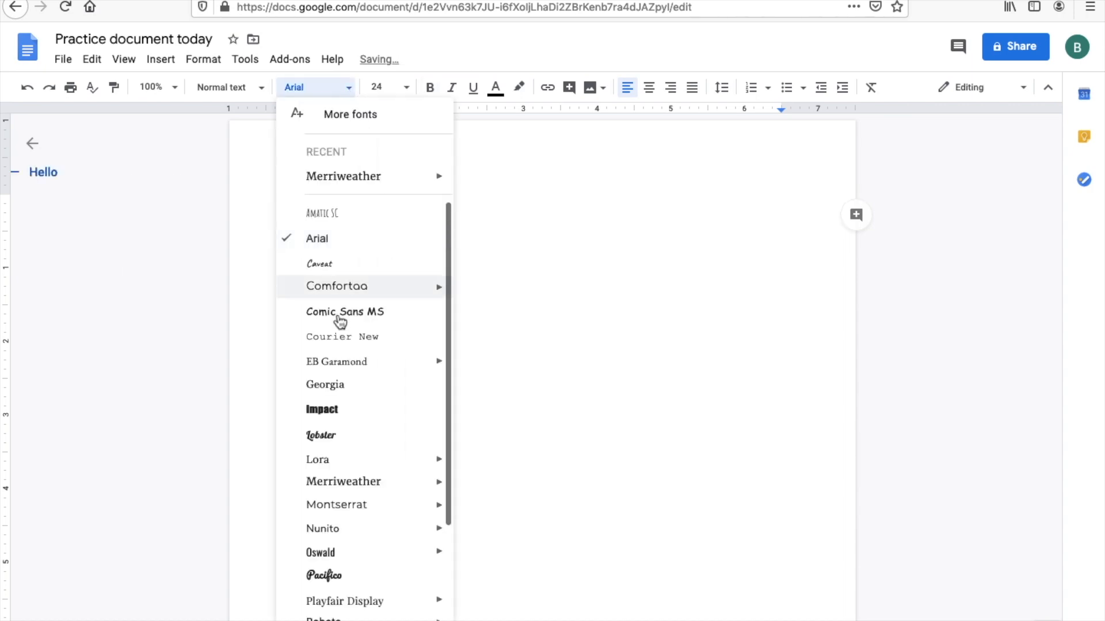
{"action": "left_click", "coordinate": [353, 392]}
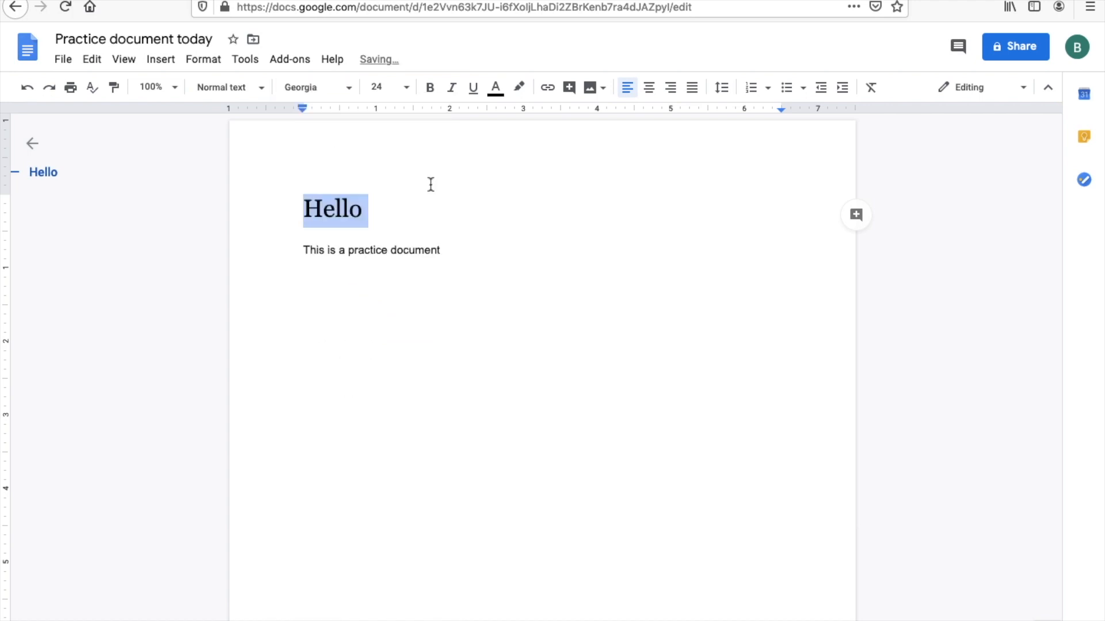
- Make the "Hello" heading bold and underlined, and deselect it
{"action": "left_click", "coordinate": [431, 89]}
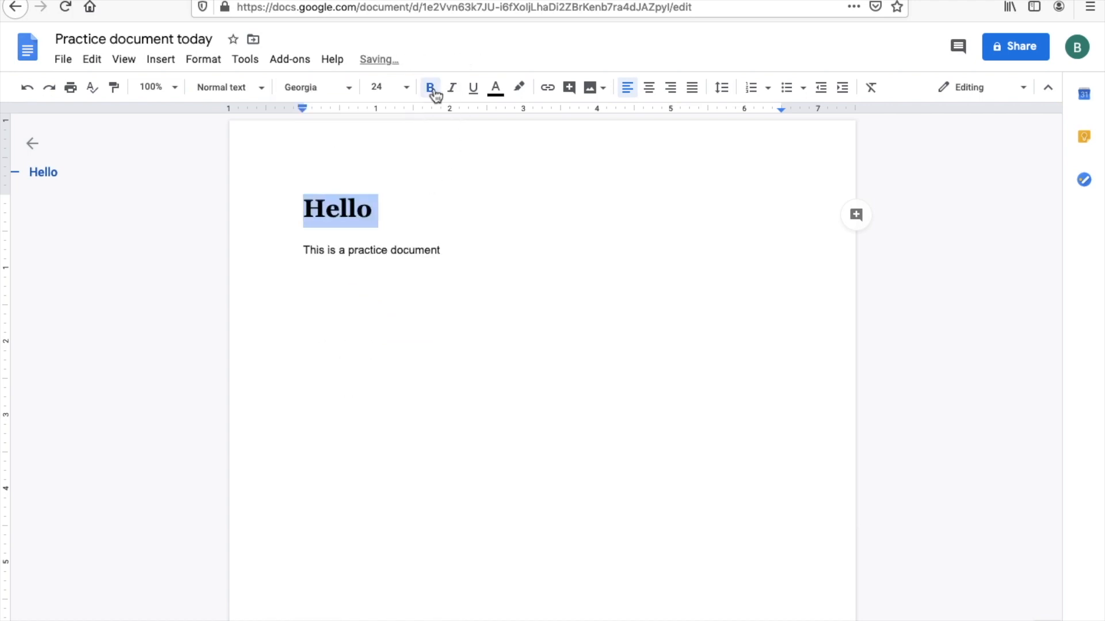
{"action": "left_click", "coordinate": [473, 92]}
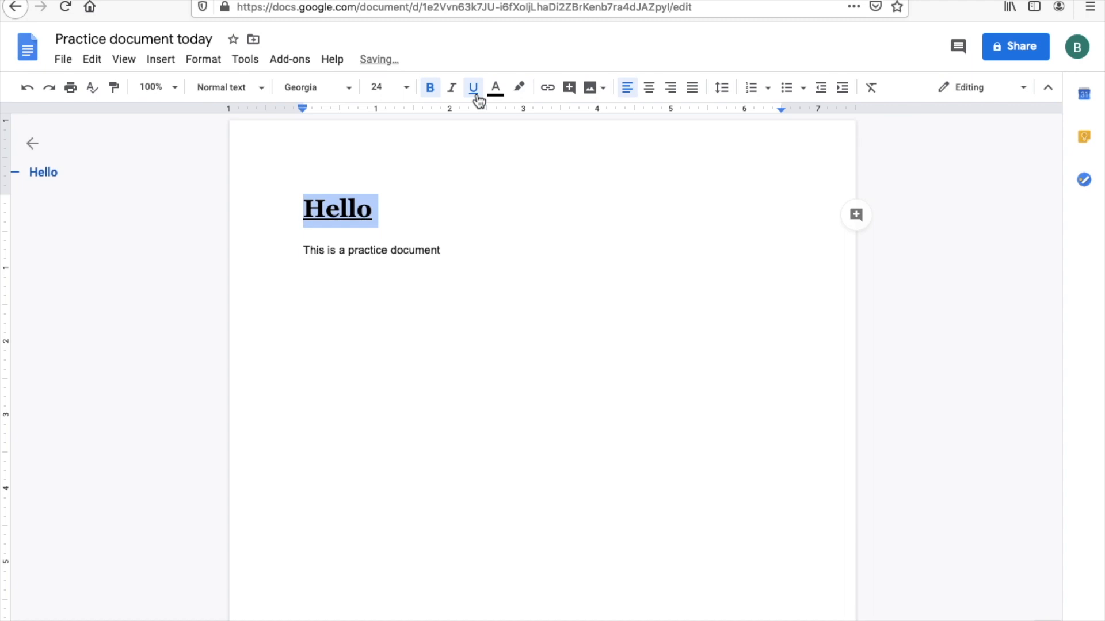
{"action": "left_click", "coordinate": [429, 235]}
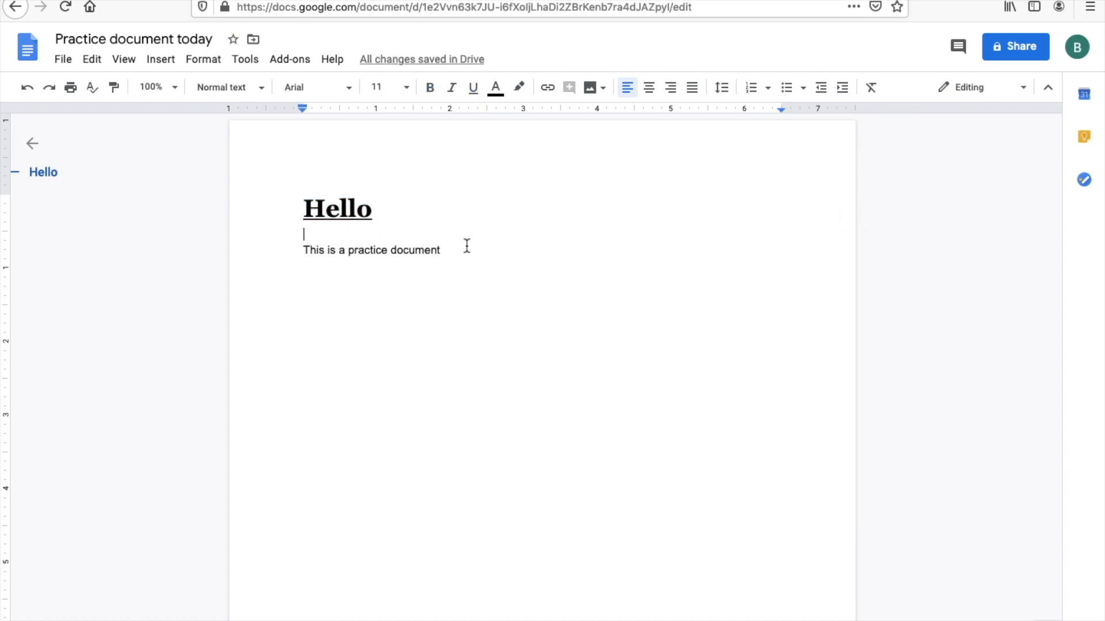
- Center the "Hello" heading and add a period after "This is a practice document"
{"action": "double_click", "coordinate": [408, 222]}
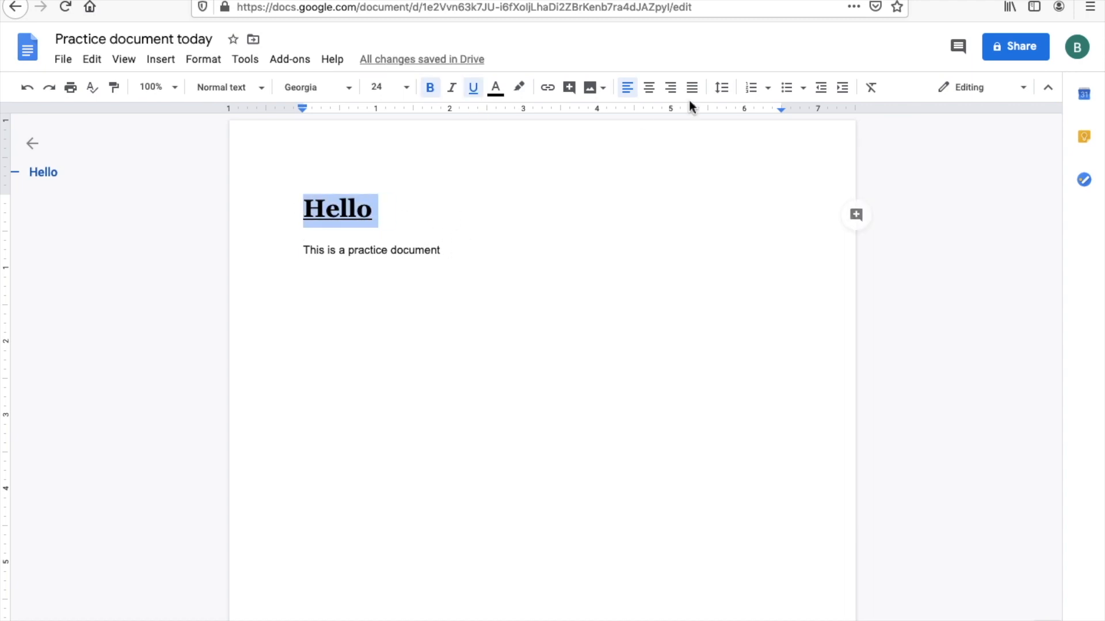
{"action": "left_click", "coordinate": [649, 89]}
{"action": "left_click", "coordinate": [542, 244]}
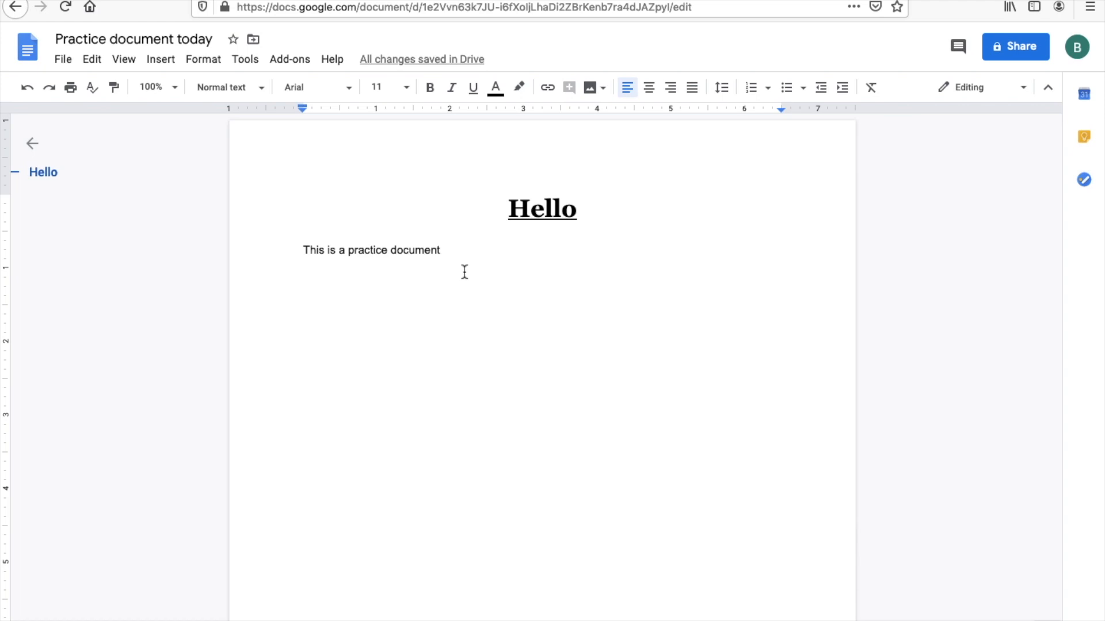
{"action": "left_click", "coordinate": [454, 254]}
{"action": "type", "text": "."}
- Return to the Docs home page and reopen "Practice document today" from the recent documents
{"action": "left_click", "coordinate": [15, 9]}
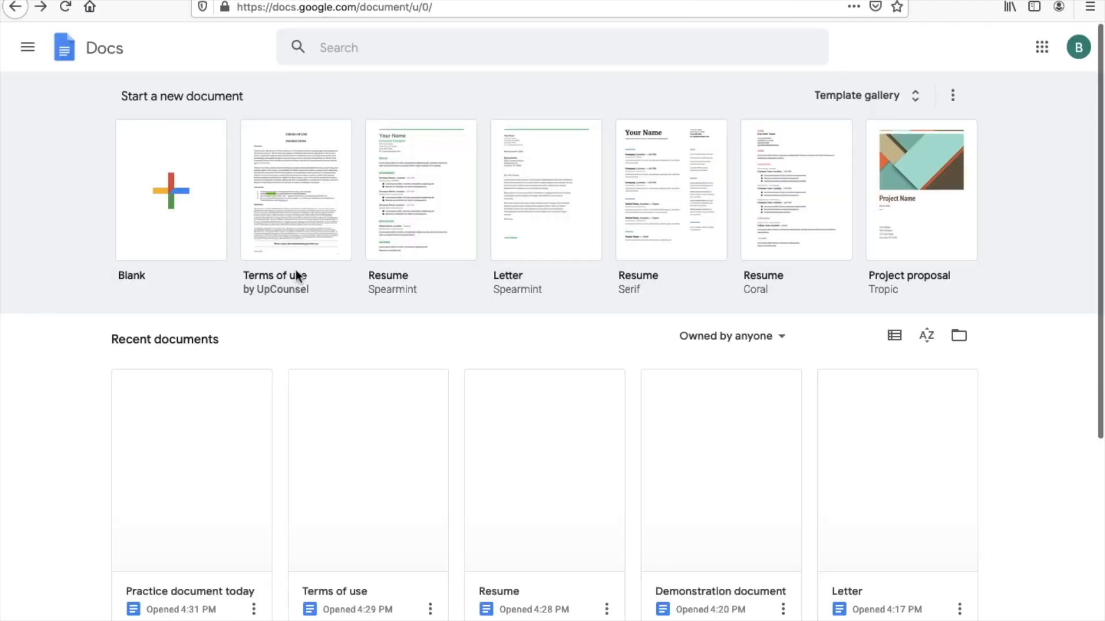
{"action": "scroll", "coordinate": [364, 328], "scroll_direction": "down", "scroll_amount": 1}
{"action": "scroll", "coordinate": [363, 328], "scroll_direction": "down", "scroll_amount": 1}
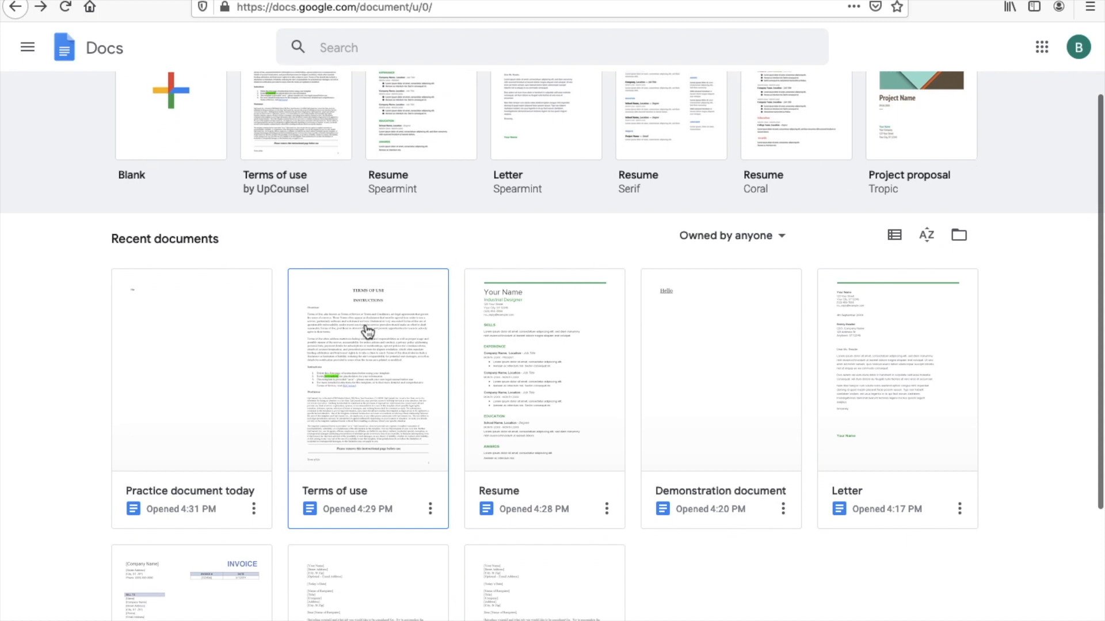
{"action": "scroll", "coordinate": [255, 454], "scroll_direction": "down", "scroll_amount": 2}
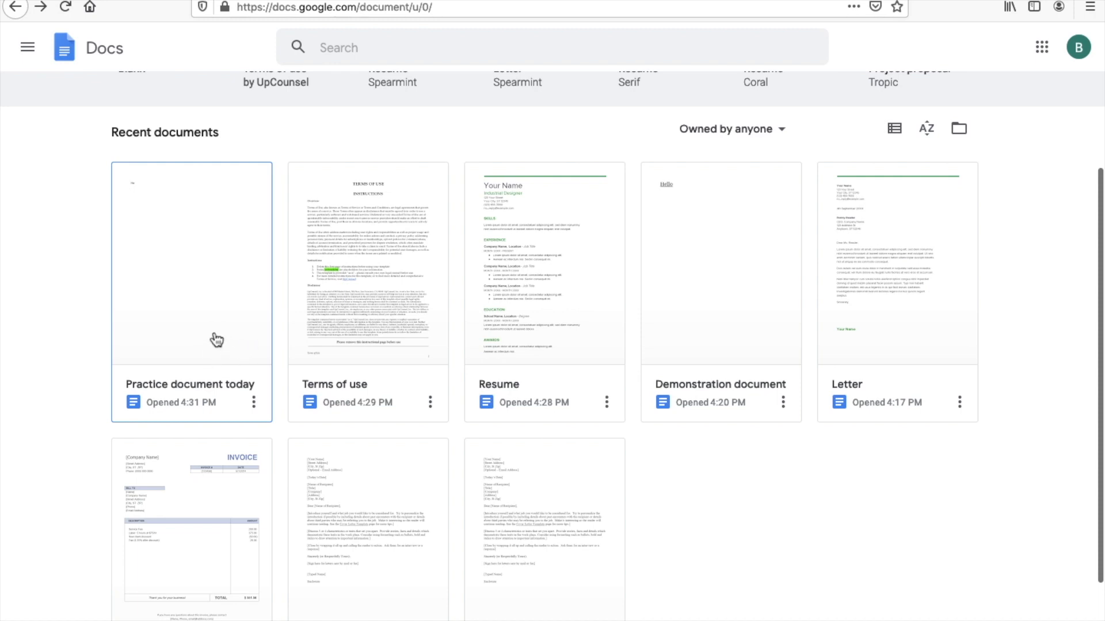
{"action": "left_click", "coordinate": [204, 286]}
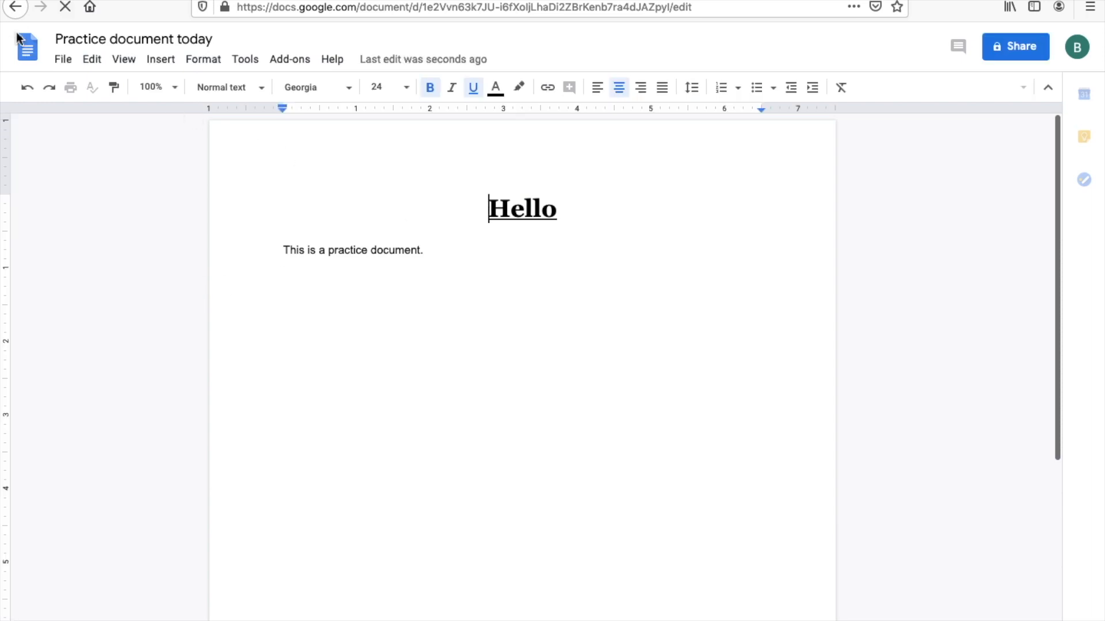
- Leave the practice document and go back to the Docs home page to view the recent documents
{"action": "left_click", "coordinate": [14, 8]}
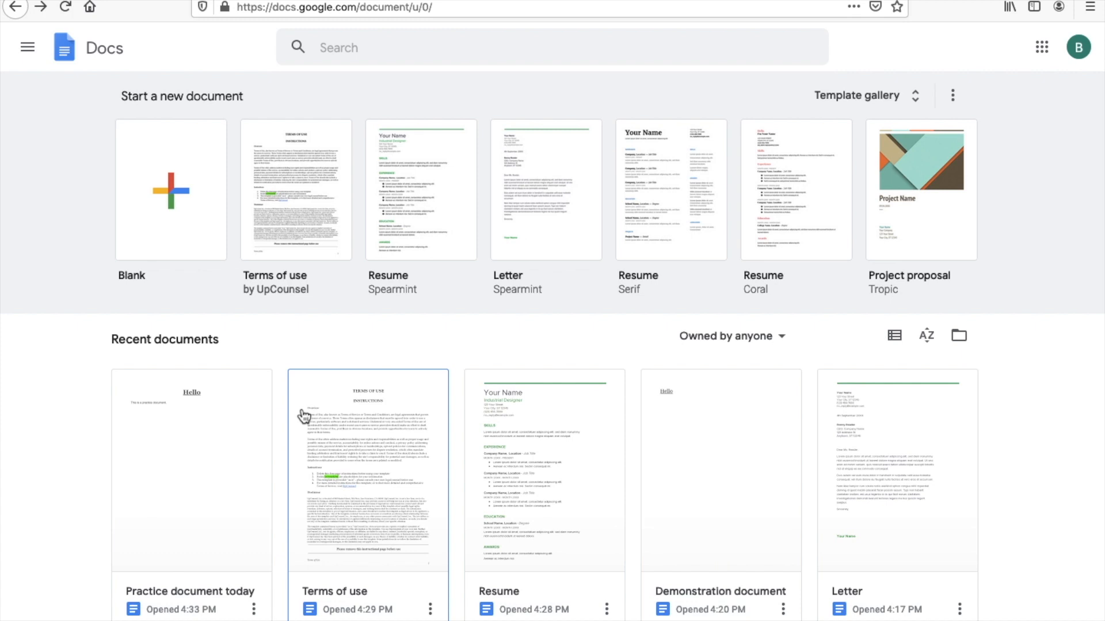
{"action": "scroll", "coordinate": [303, 414], "scroll_direction": "down", "scroll_amount": 1}
{"action": "scroll", "coordinate": [355, 413], "scroll_direction": "up", "scroll_amount": 1}
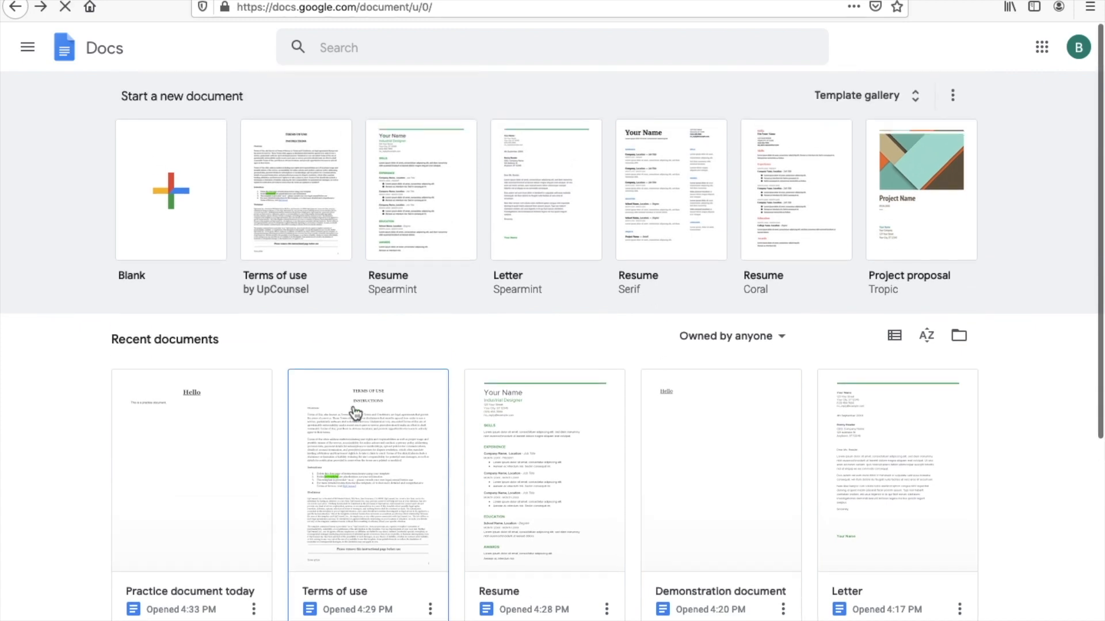
- Switch to Google Drive and open the Admin folder to check that the practice document is stored there
{"action": "left_click", "coordinate": [1043, 46]}
{"action": "left_click", "coordinate": [1045, 278]}
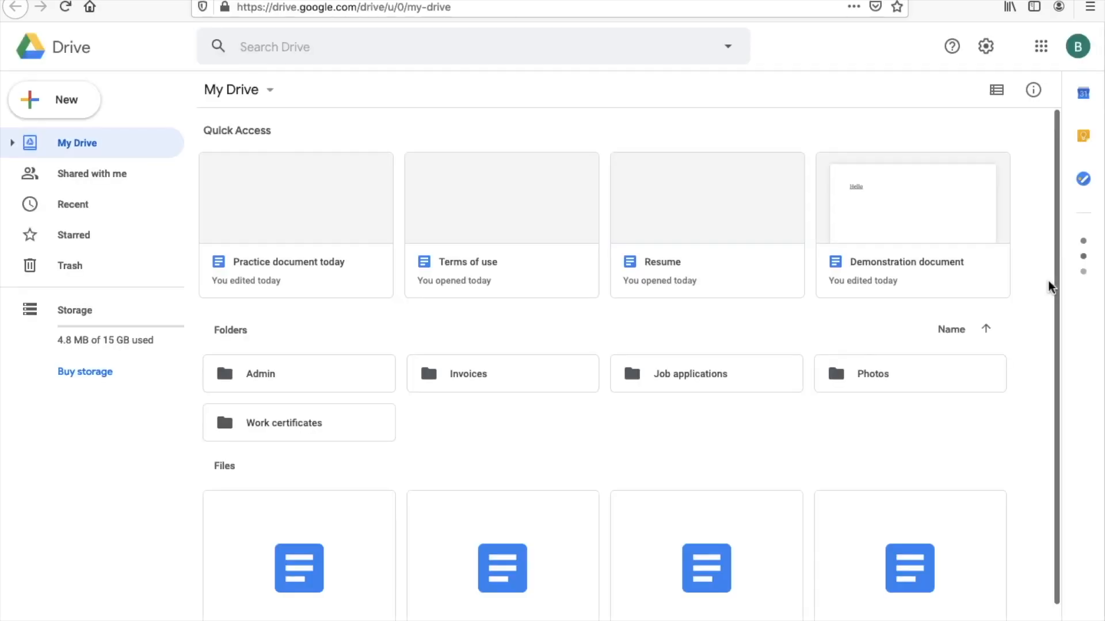
{"action": "scroll", "coordinate": [379, 388], "scroll_direction": "down", "scroll_amount": 1}
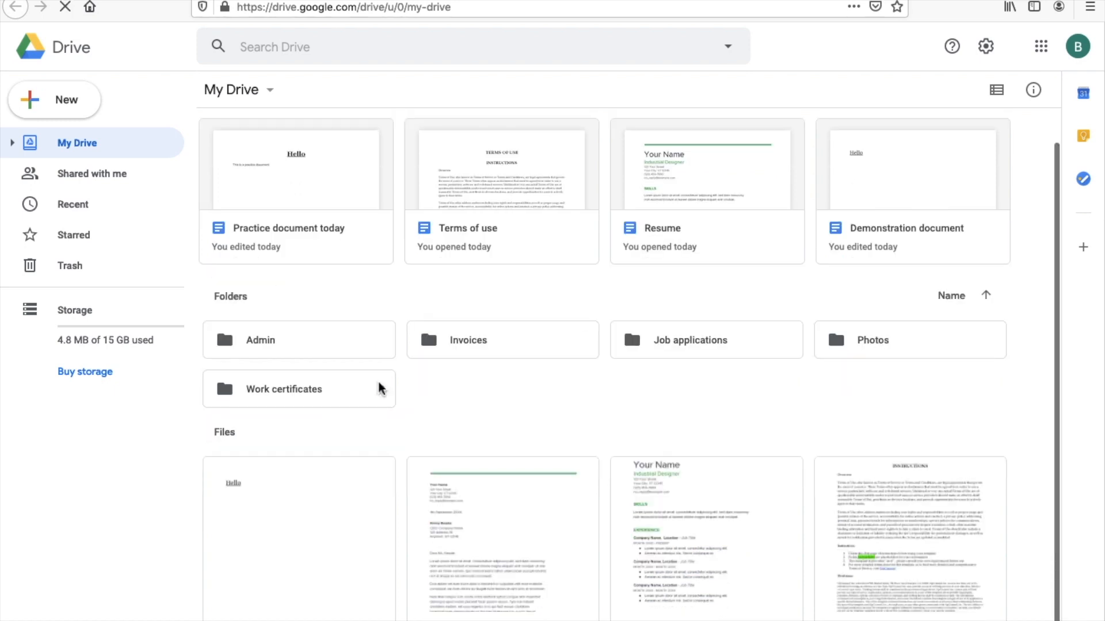
{"action": "left_click", "coordinate": [273, 344]}
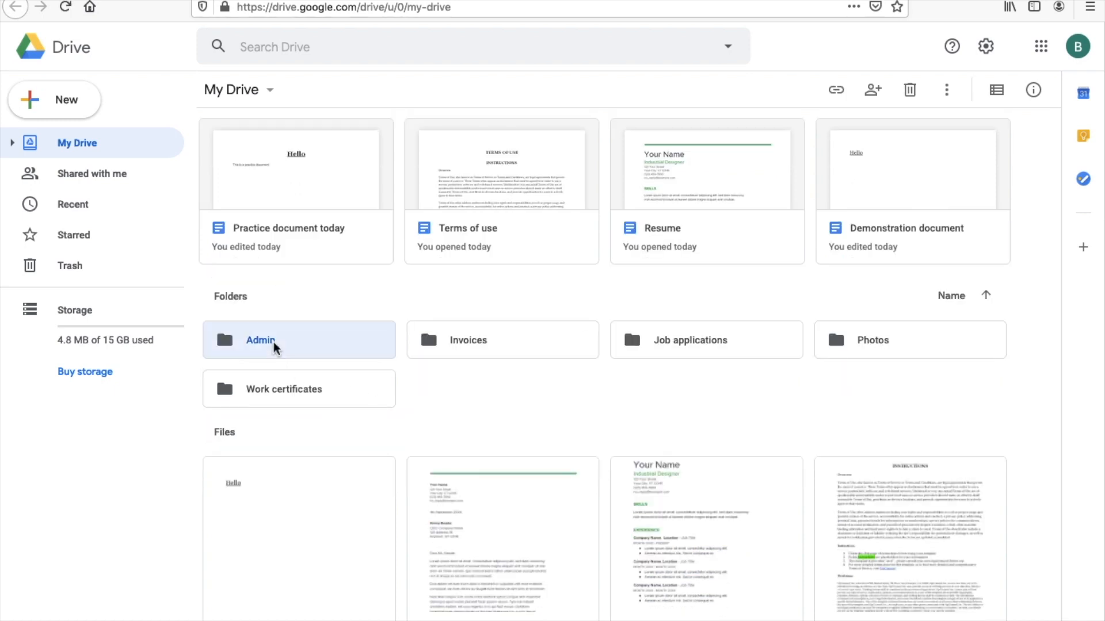
{"action": "double_click", "coordinate": [273, 344]}
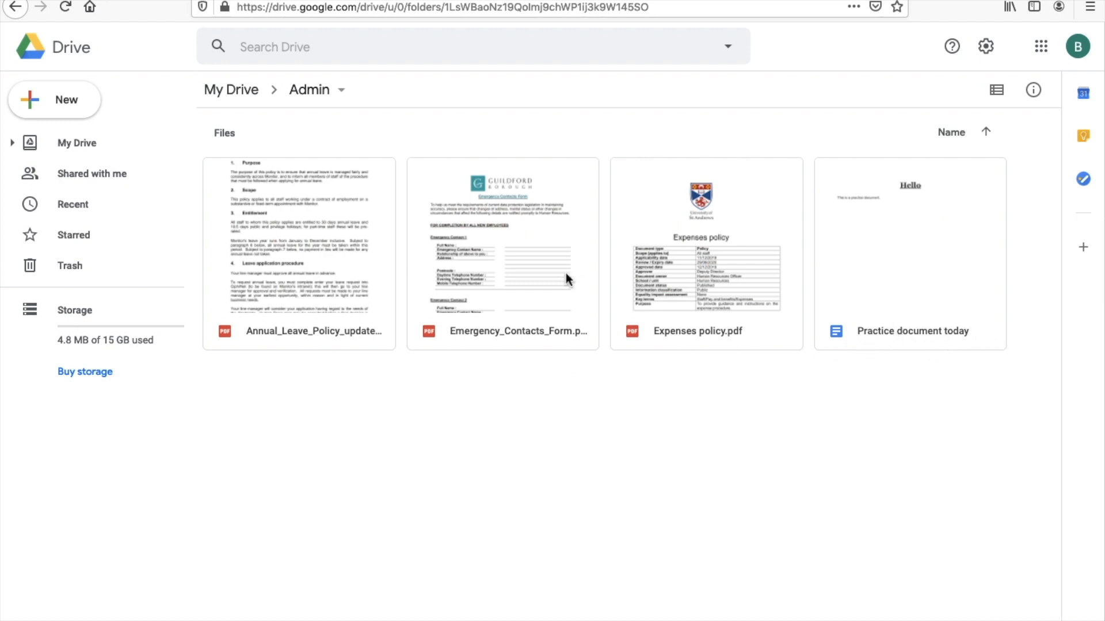
- Go back to My Drive, then switch to Google Docs and browse the recent documents
{"action": "left_click", "coordinate": [237, 90]}
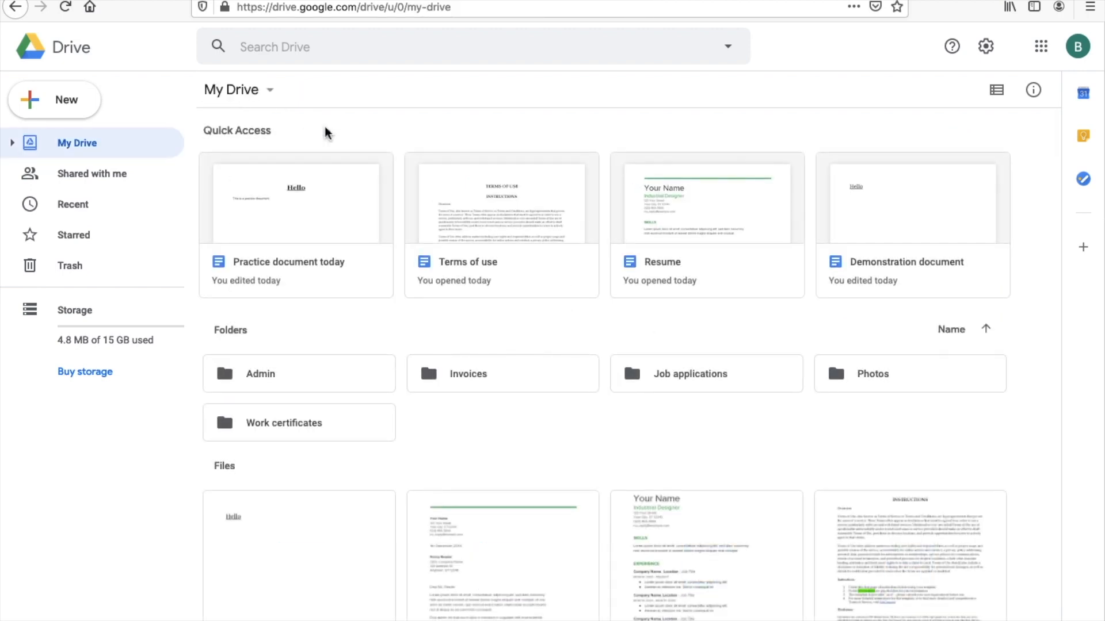
{"action": "left_click", "coordinate": [1043, 56]}
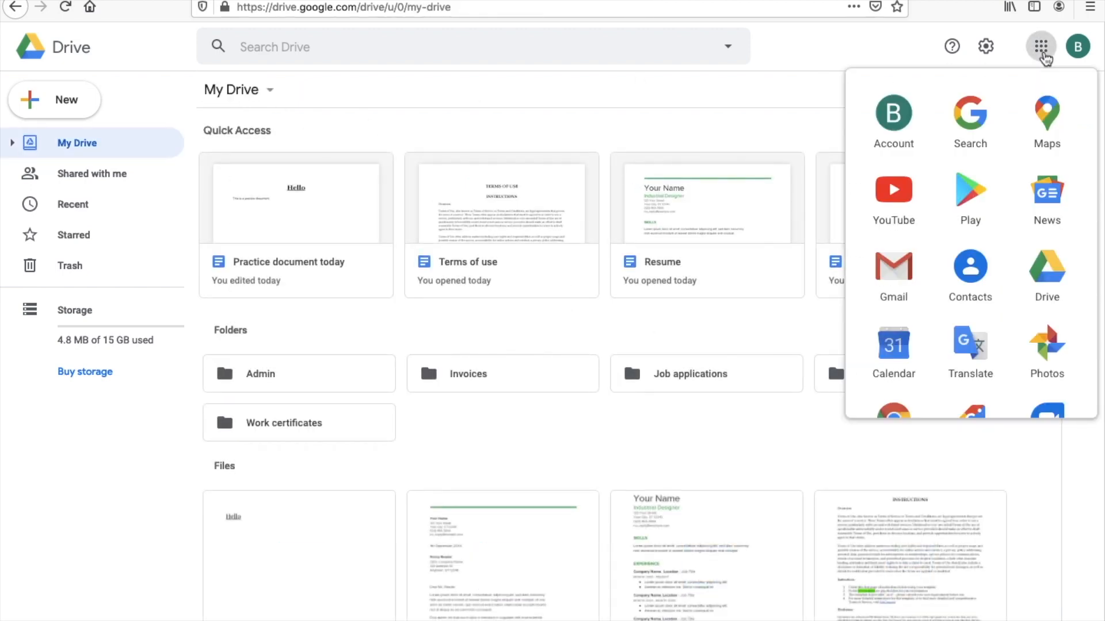
{"action": "scroll", "coordinate": [1005, 269], "scroll_direction": "down", "scroll_amount": 4}
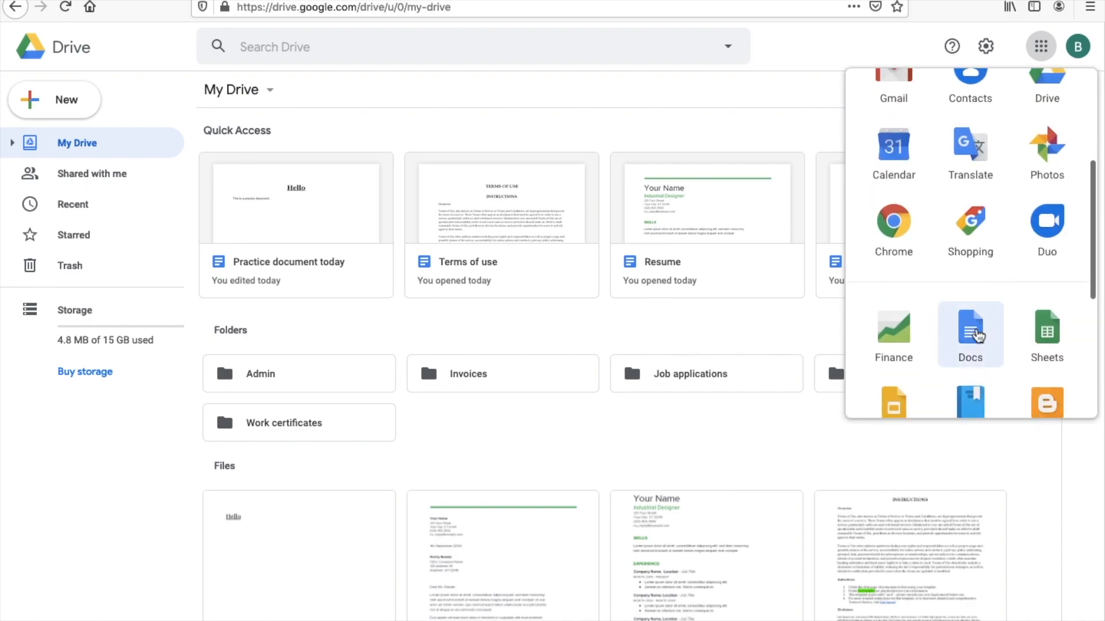
{"action": "left_click", "coordinate": [978, 335]}
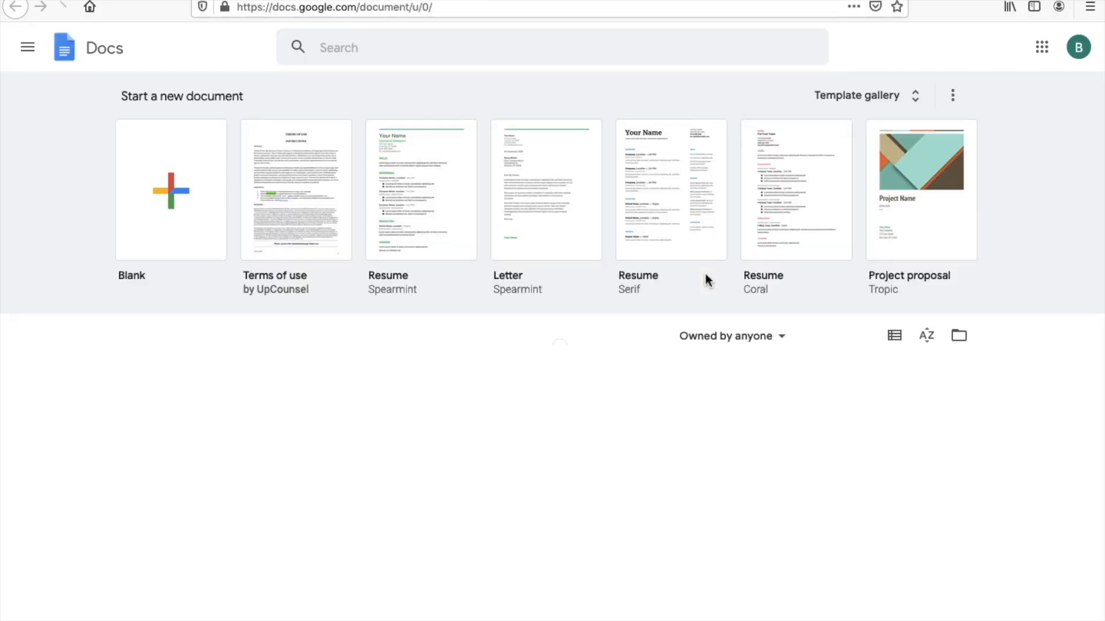
{"action": "scroll", "coordinate": [749, 368], "scroll_direction": "down", "scroll_amount": 3}
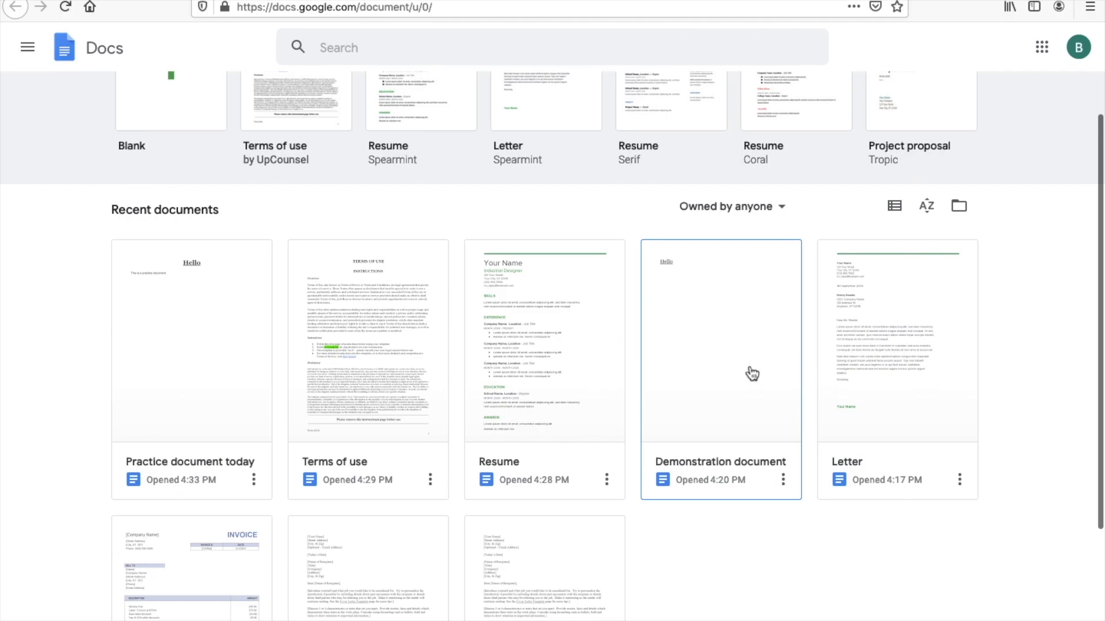